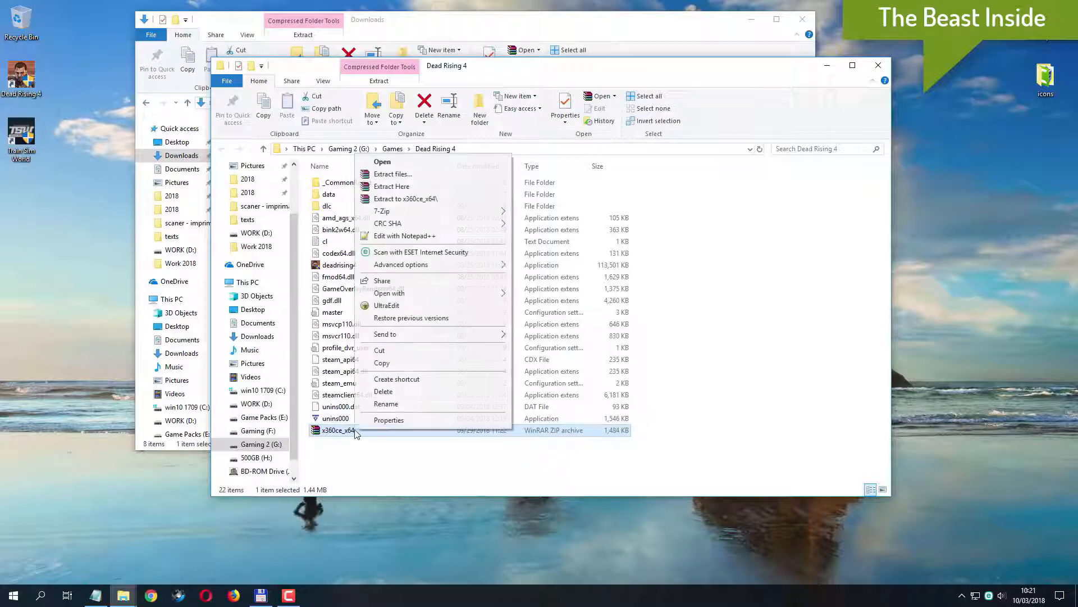
# - Extract the x360ce_x64 archive directly into the Dead Rising 4 game folder and launch the extracted x360ce_x64 application
pyautogui.moveTo(383, 213)
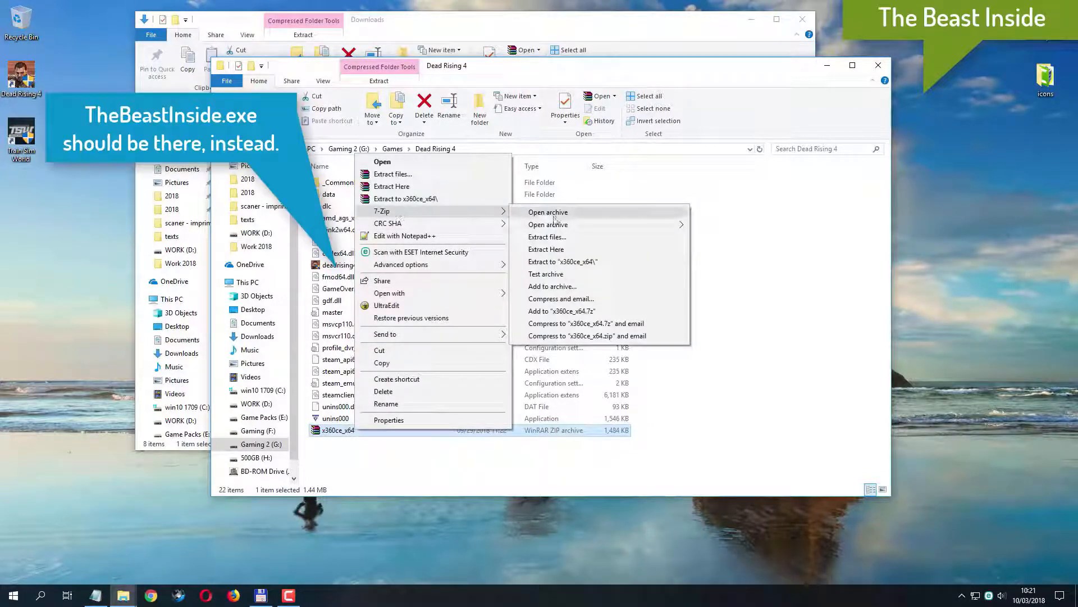
pyautogui.click(578, 251)
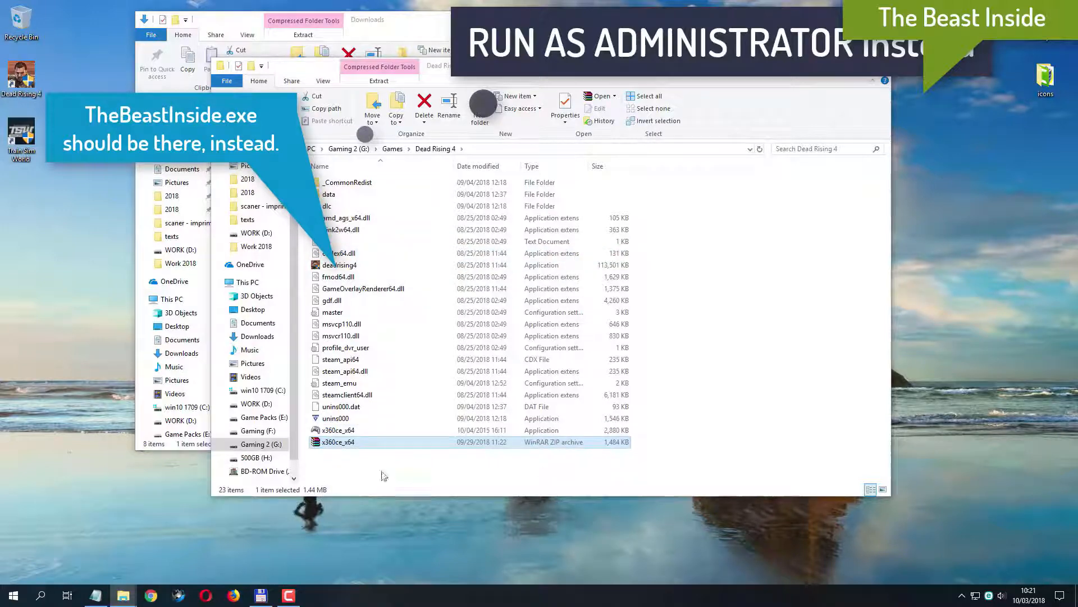
pyautogui.click(371, 431)
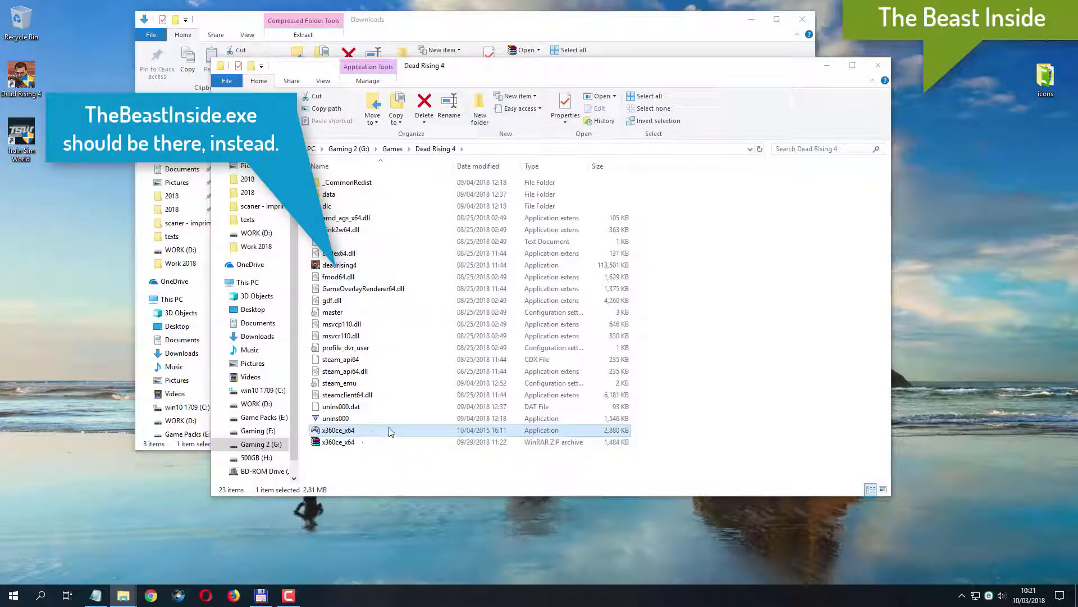
pyautogui.doubleClick(339, 431)
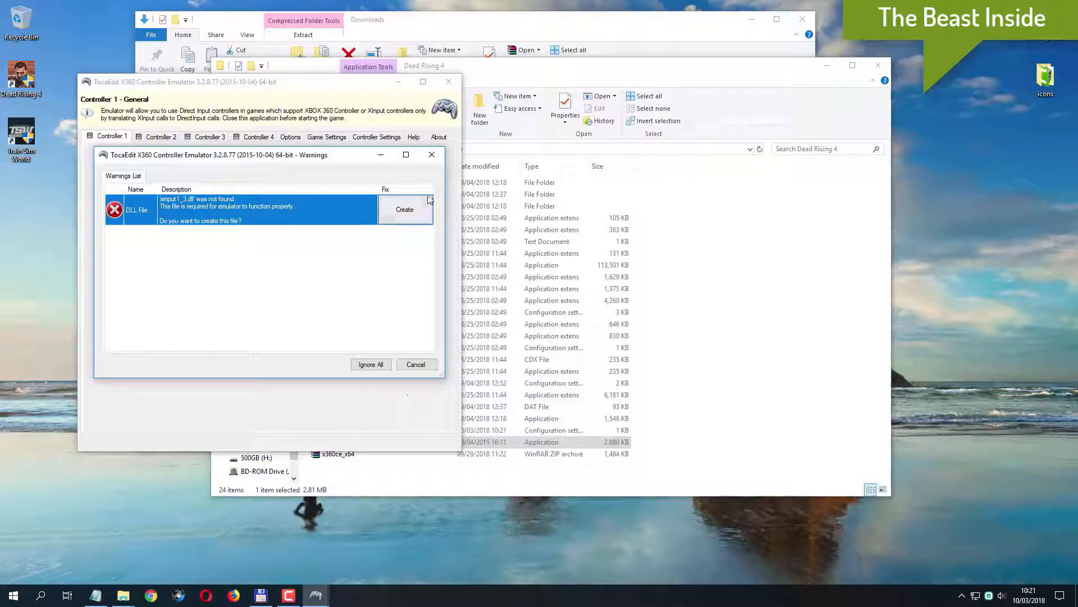
# - Create the missing xinput1_3.dll file and load the USB Gamepad's settings through an automatic search that includes the Internet, allowing the outbound connection
pyautogui.click(405, 212)
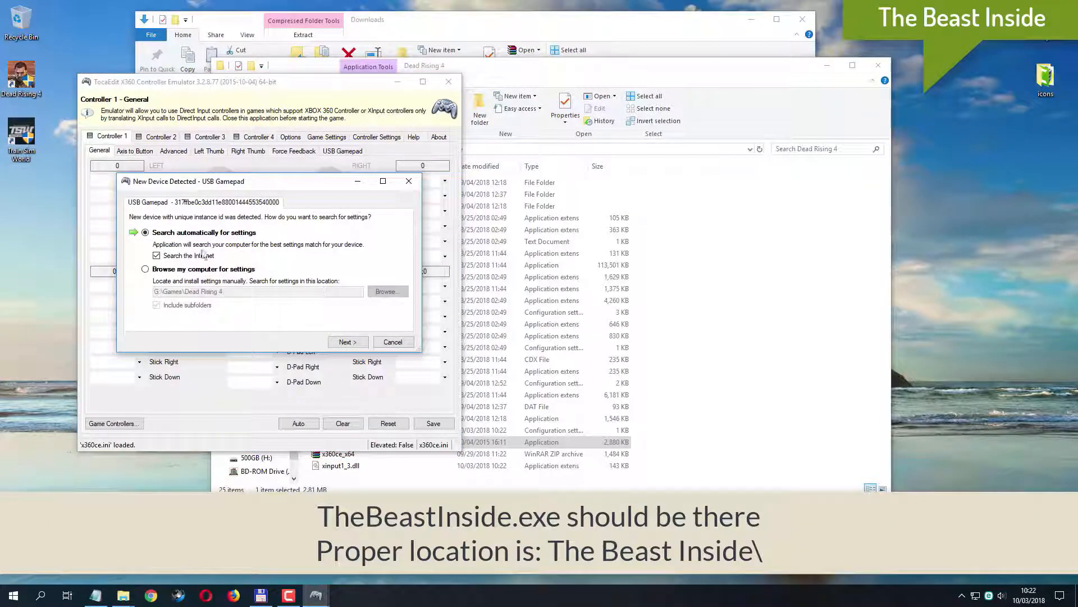
pyautogui.click(359, 343)
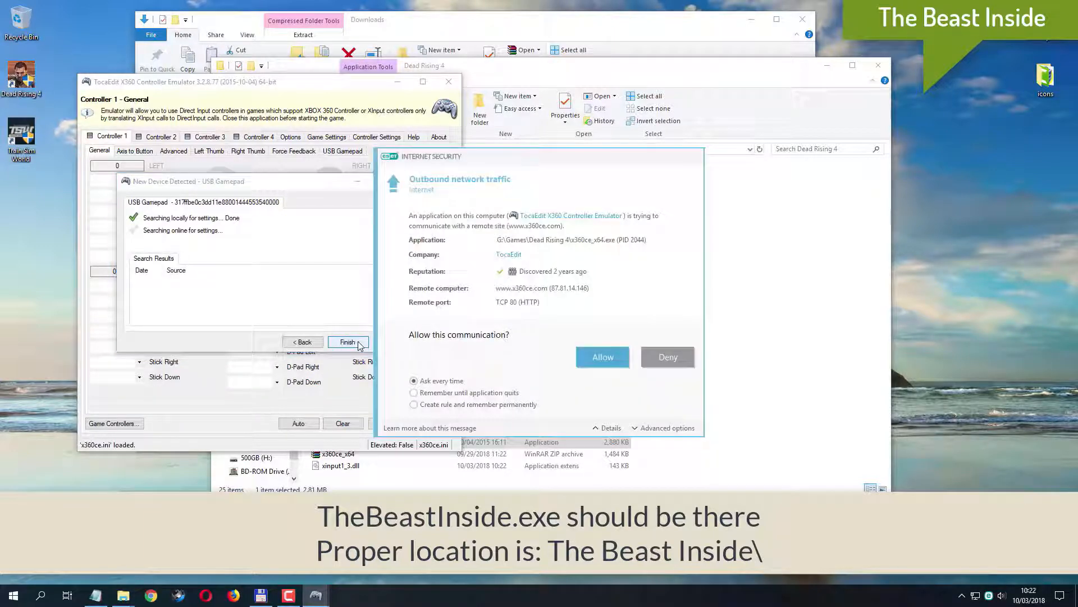
pyautogui.click(597, 356)
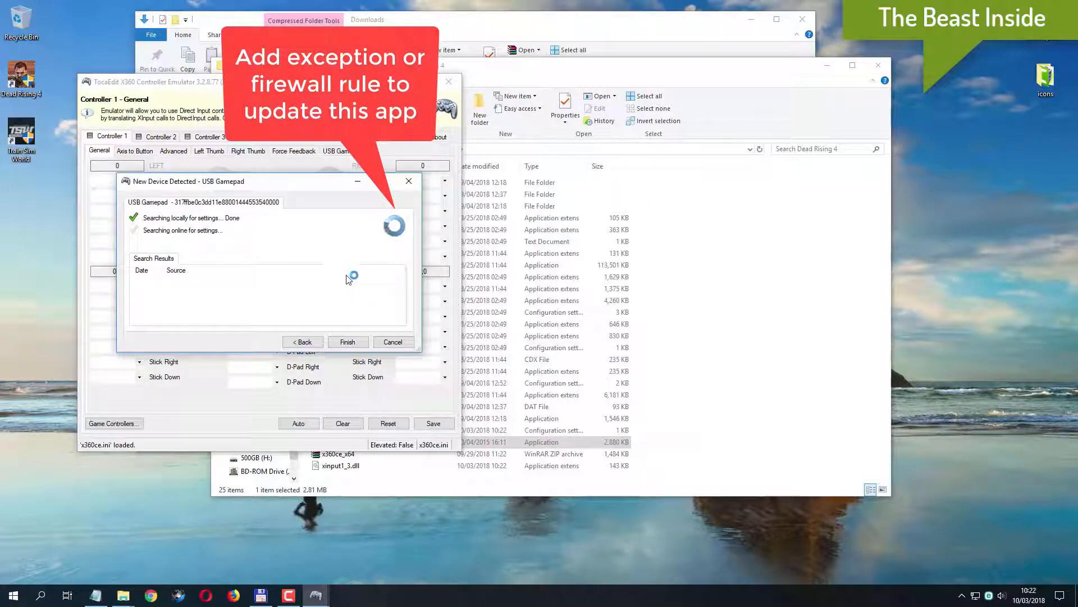
pyautogui.click(348, 342)
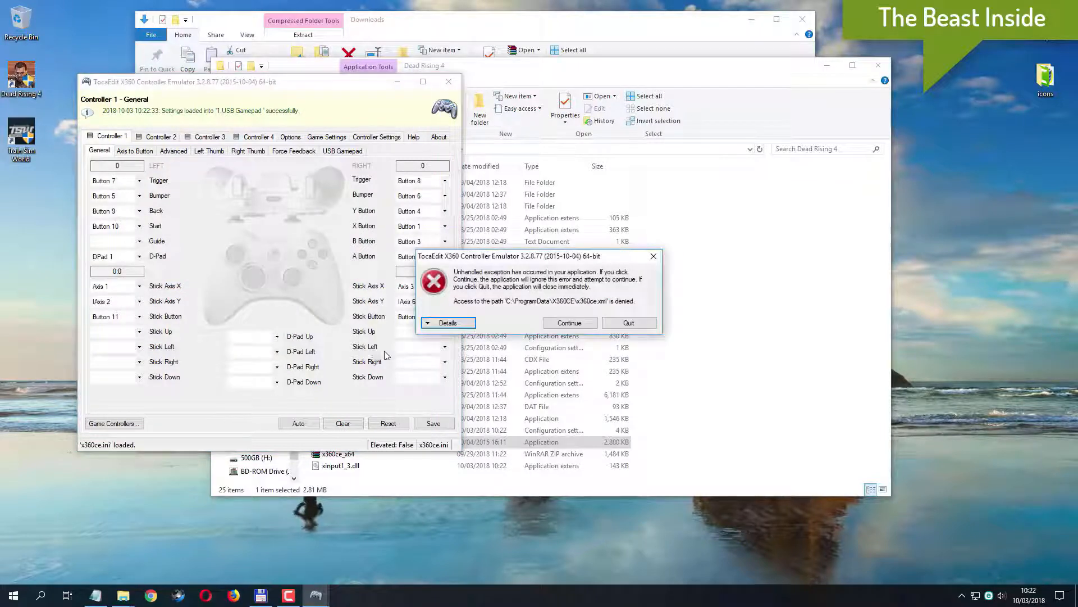
pyautogui.click(569, 323)
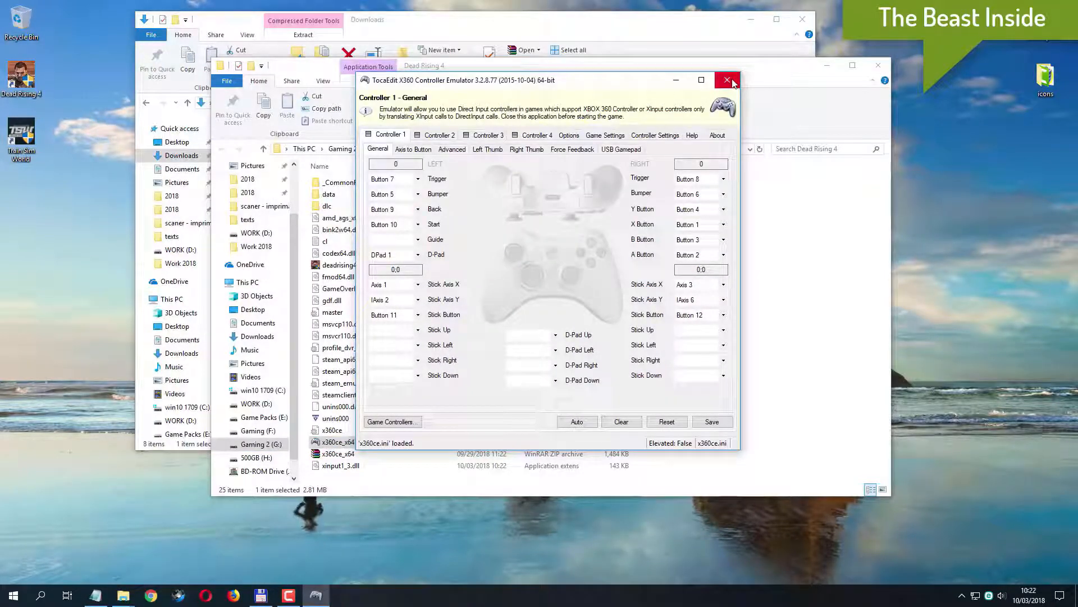
# - Try to save the Controller 1 mapping, continue past the exception, and close the emulator
pyautogui.click(721, 425)
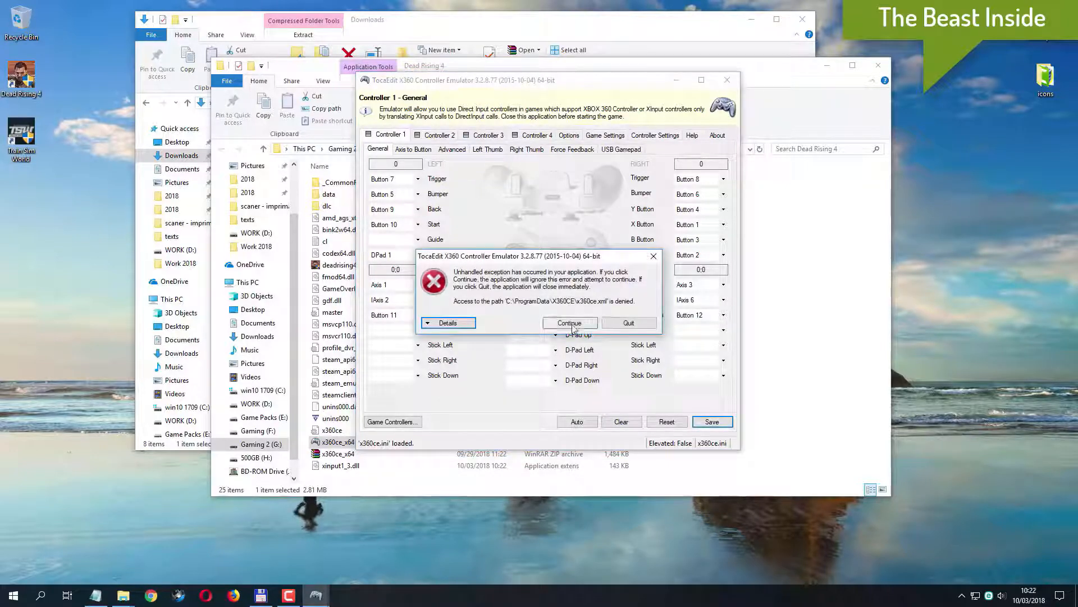
pyautogui.click(572, 325)
pyautogui.click(727, 80)
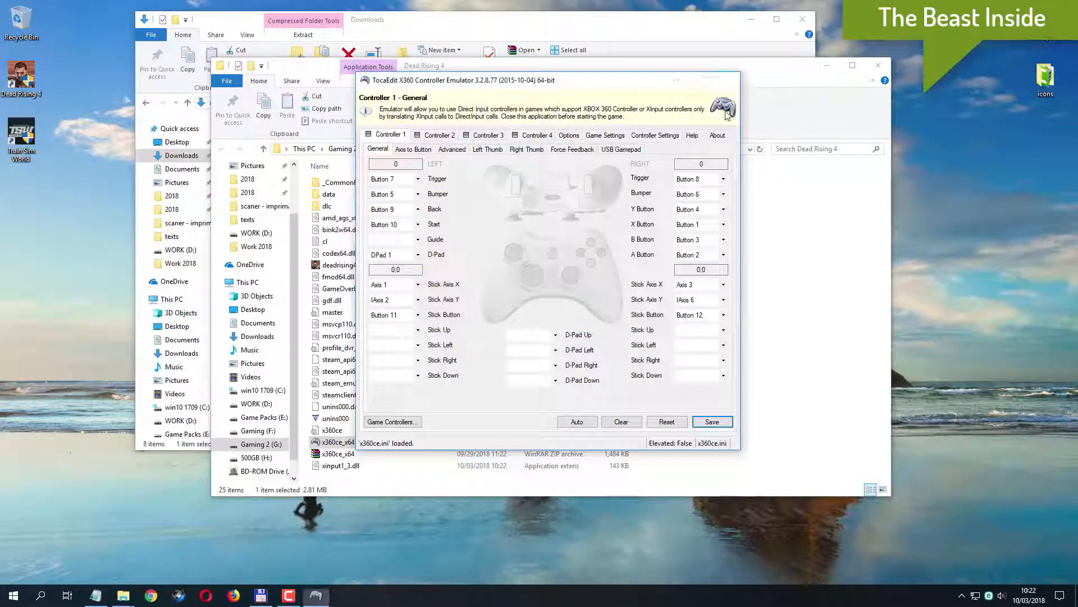
# - Relaunch x360ce_x64 from the game folder with administrator rights
pyautogui.doubleClick(352, 443)
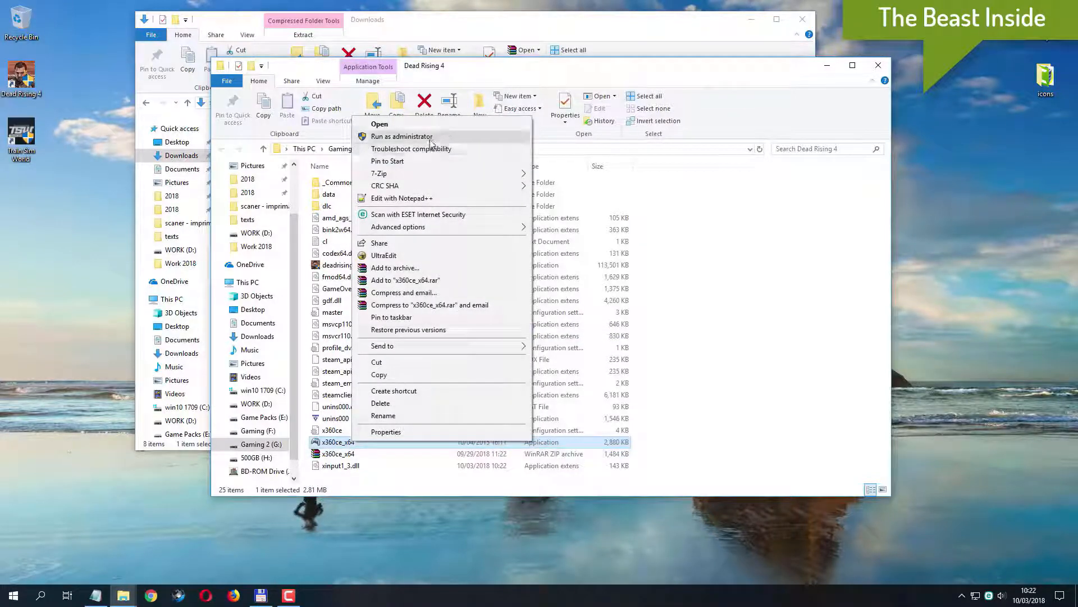
pyautogui.click(431, 138)
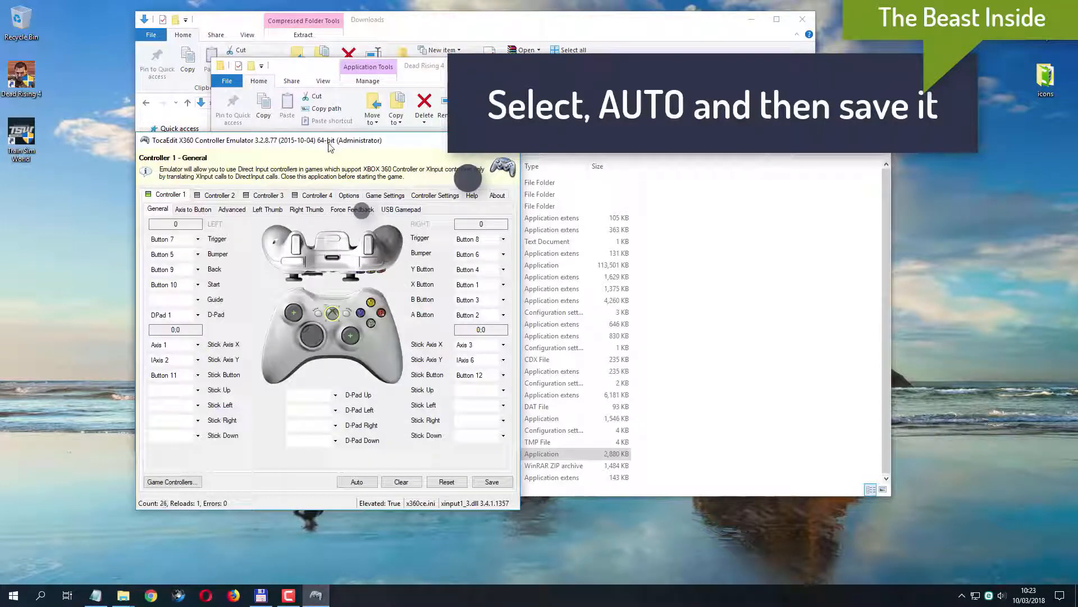
pyautogui.moveTo(331, 143); pyautogui.dragTo(485, 131)
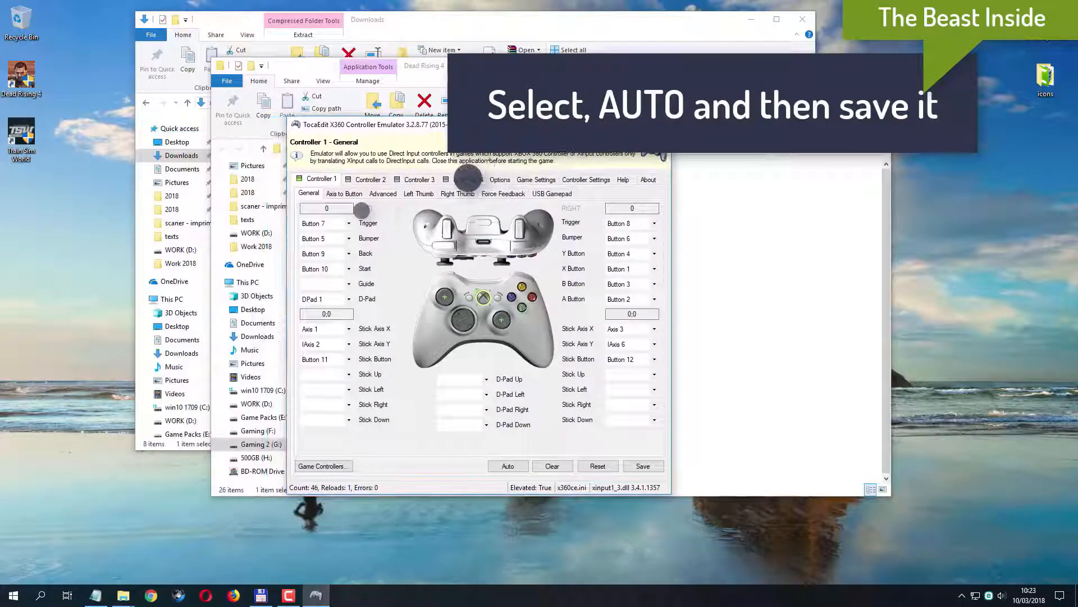
# - Fill all Controller 1 settings automatically, save the mapping and close the emulator
pyautogui.click(514, 468)
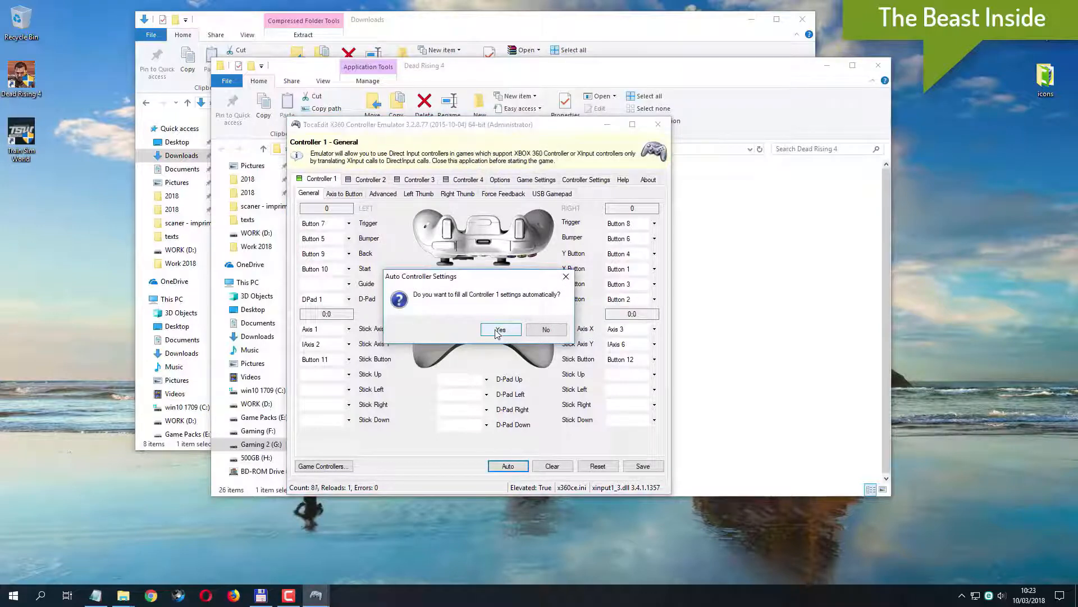
pyautogui.click(495, 333)
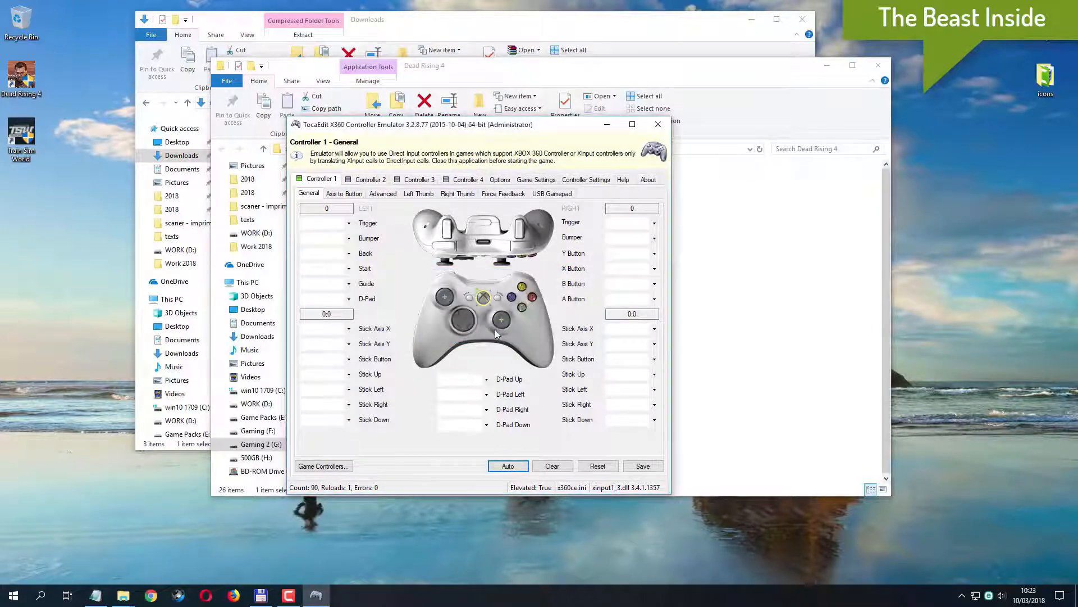
pyautogui.click(653, 469)
pyautogui.click(643, 466)
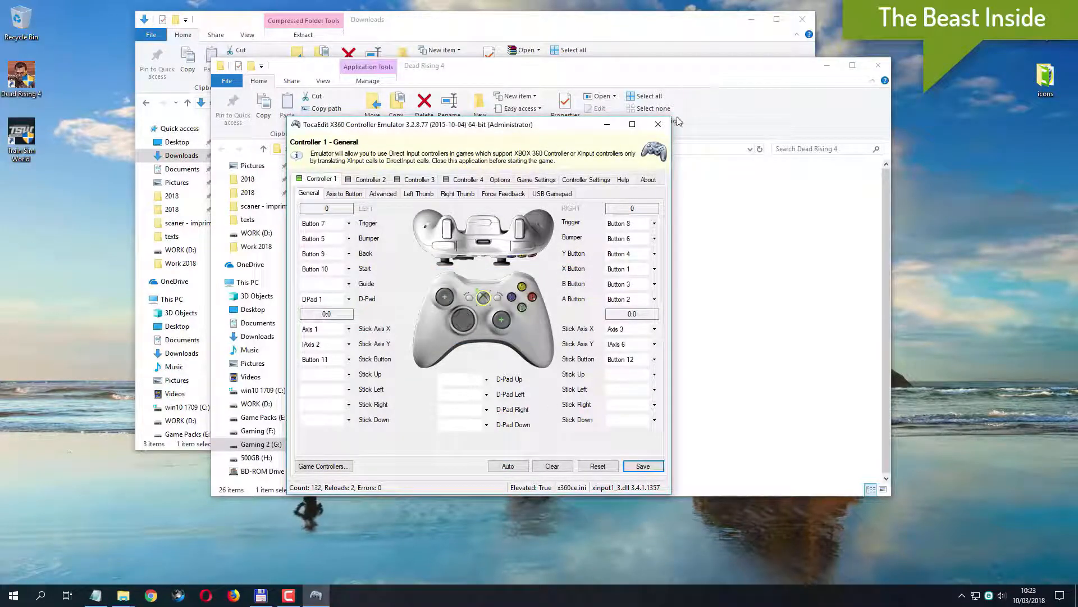
pyautogui.click(659, 126)
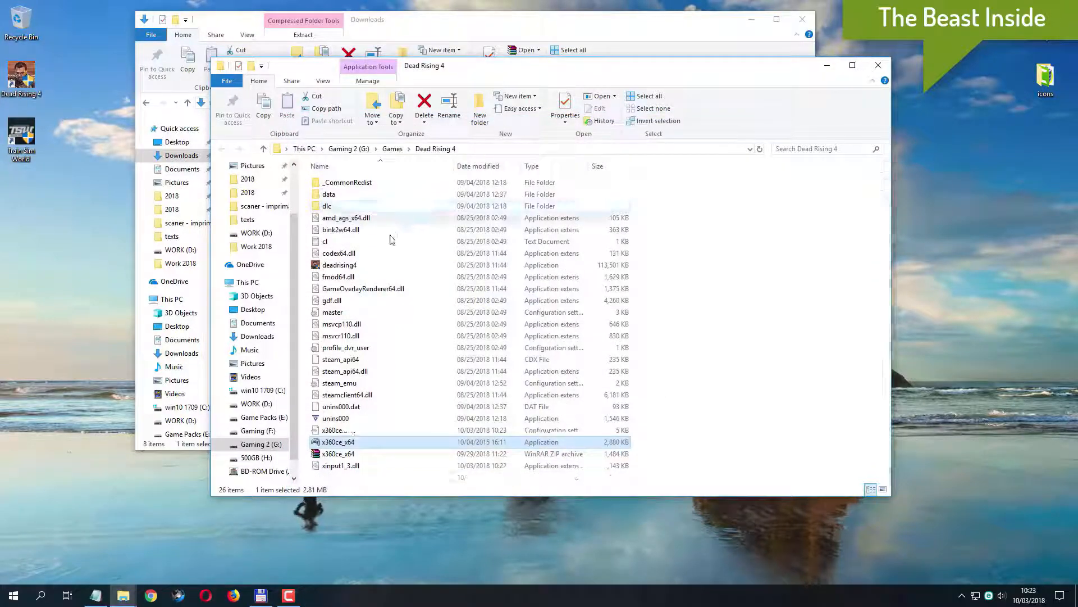
# - Run x360ce_x64 from the game folder as administrator again and open its game settings
pyautogui.click(399, 267)
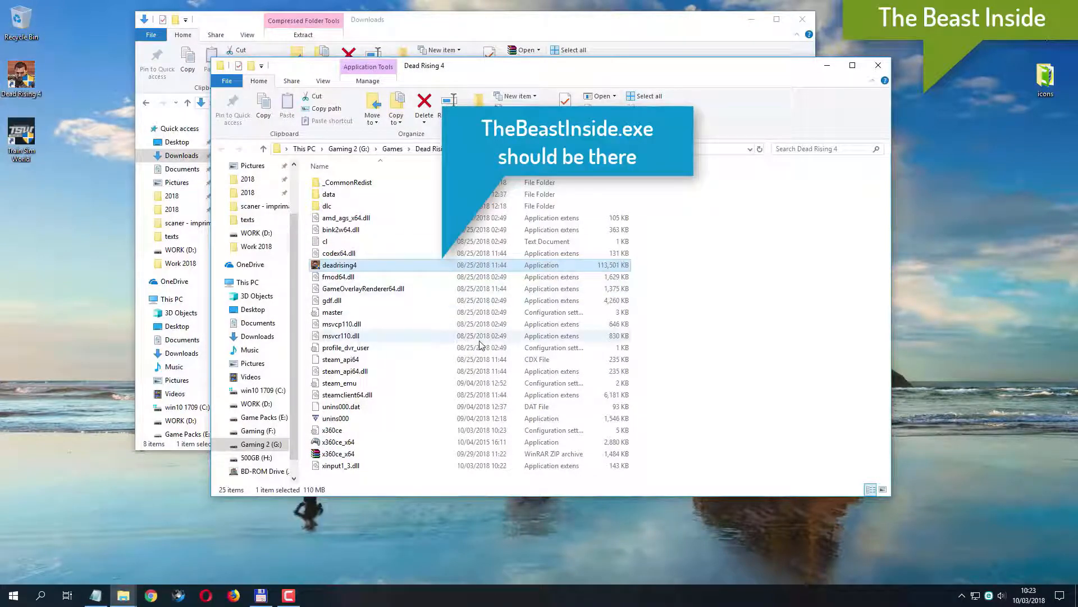
pyautogui.click(389, 442)
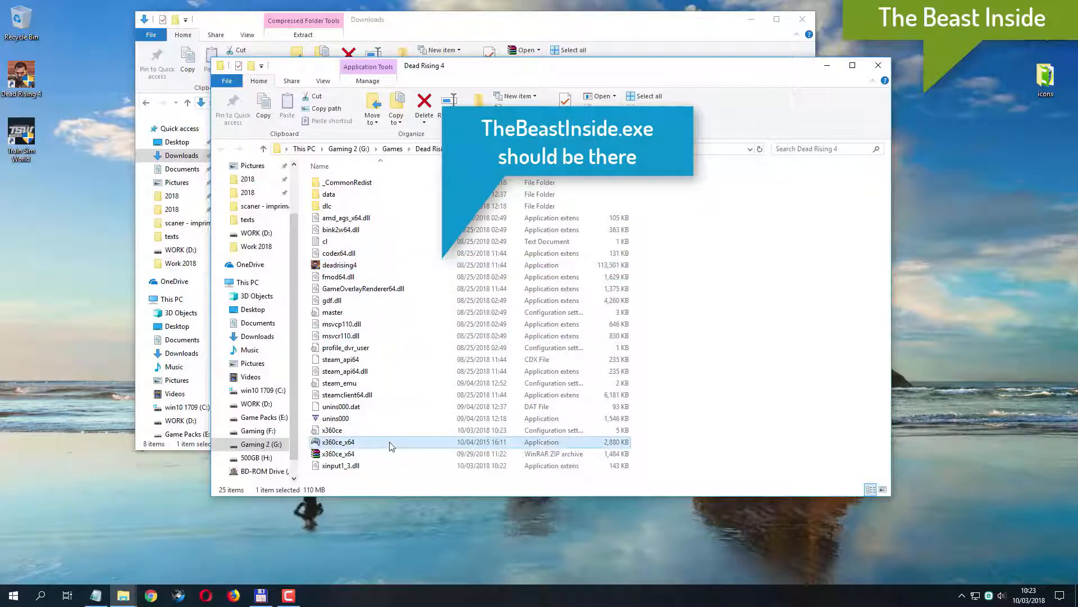
pyautogui.rightClick(392, 446)
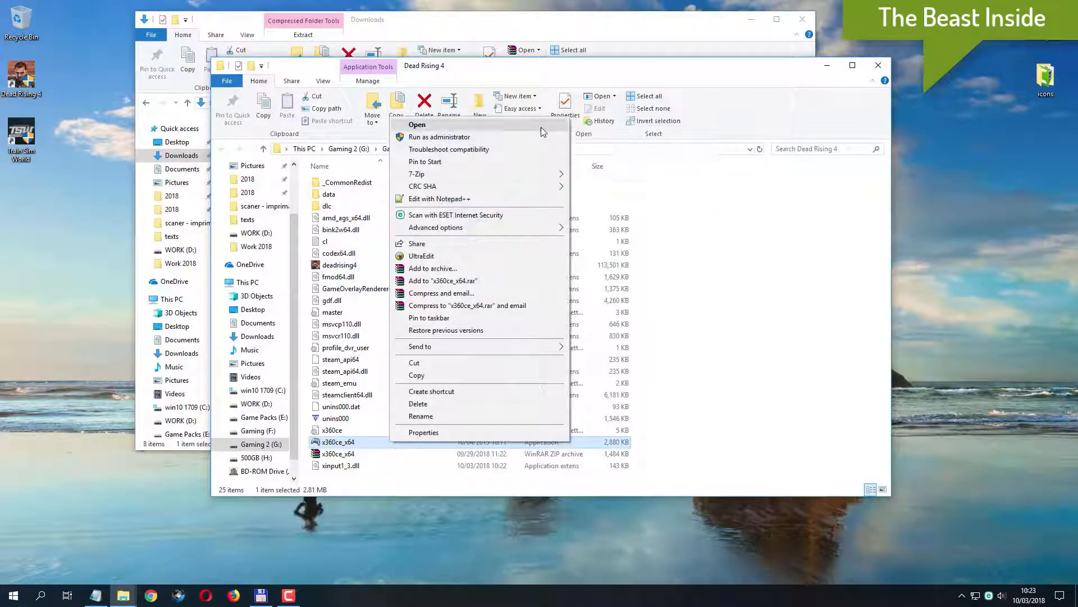
pyautogui.click(506, 133)
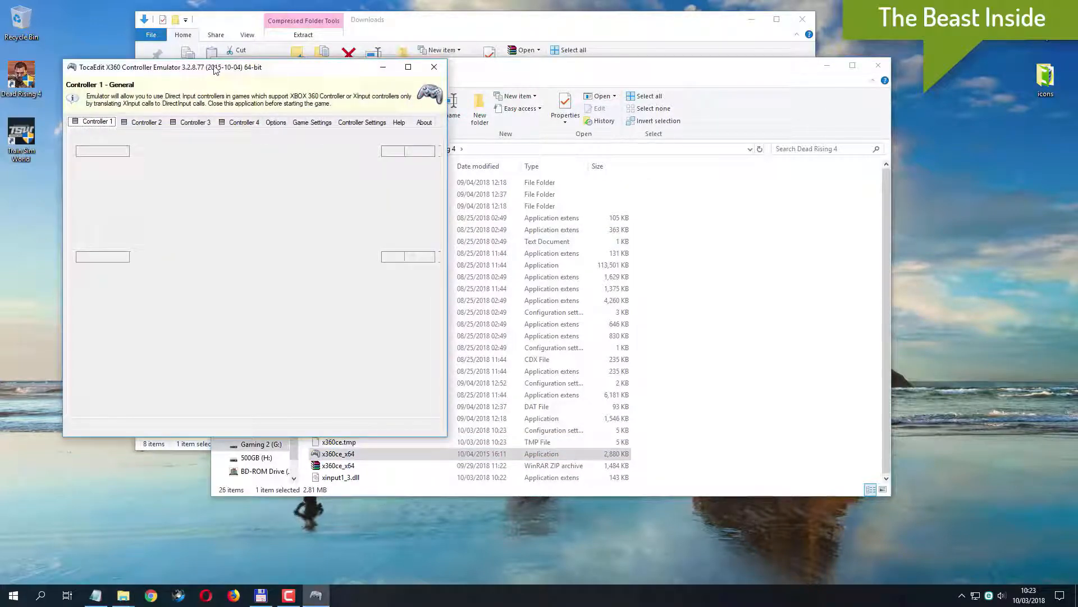
pyautogui.moveTo(214, 69); pyautogui.dragTo(339, 74)
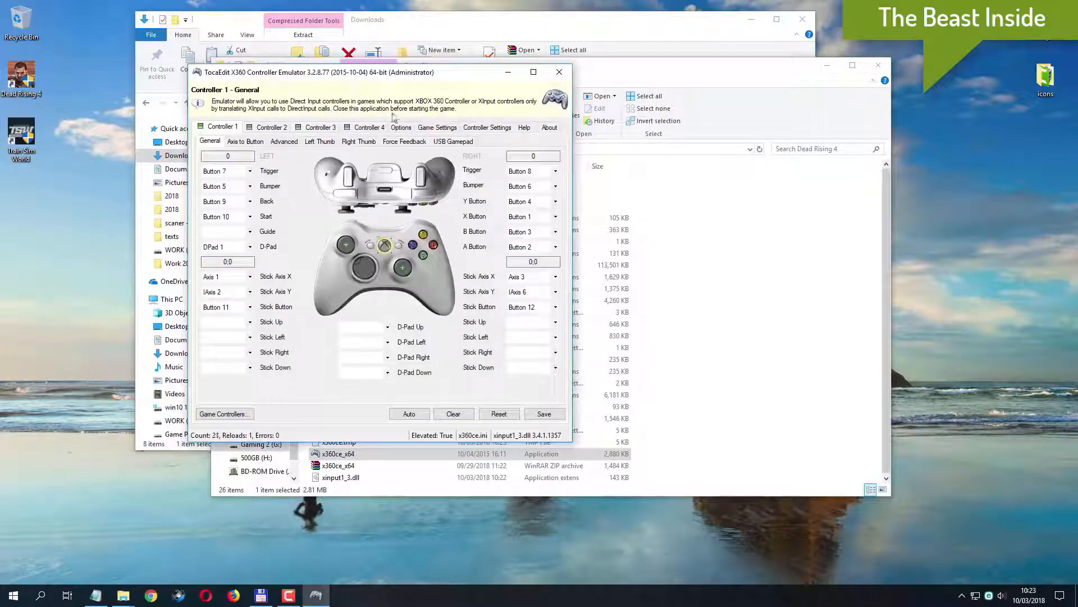
pyautogui.click(446, 128)
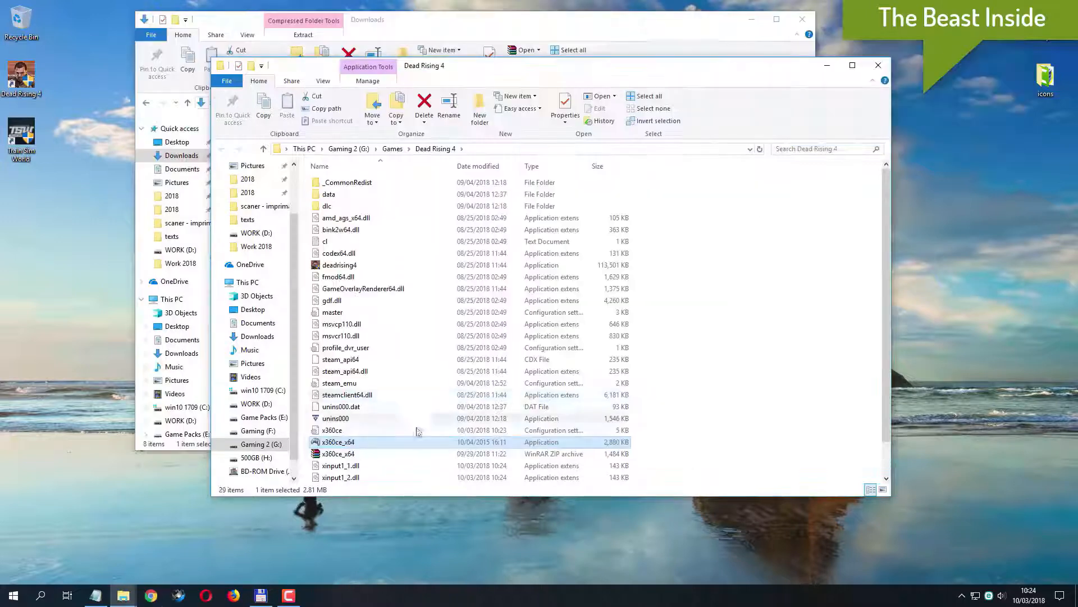
# - Restart x360ce_x64 with administrator rights and return to the game settings for x360ce_x64.exe
pyautogui.rightClick(400, 444)
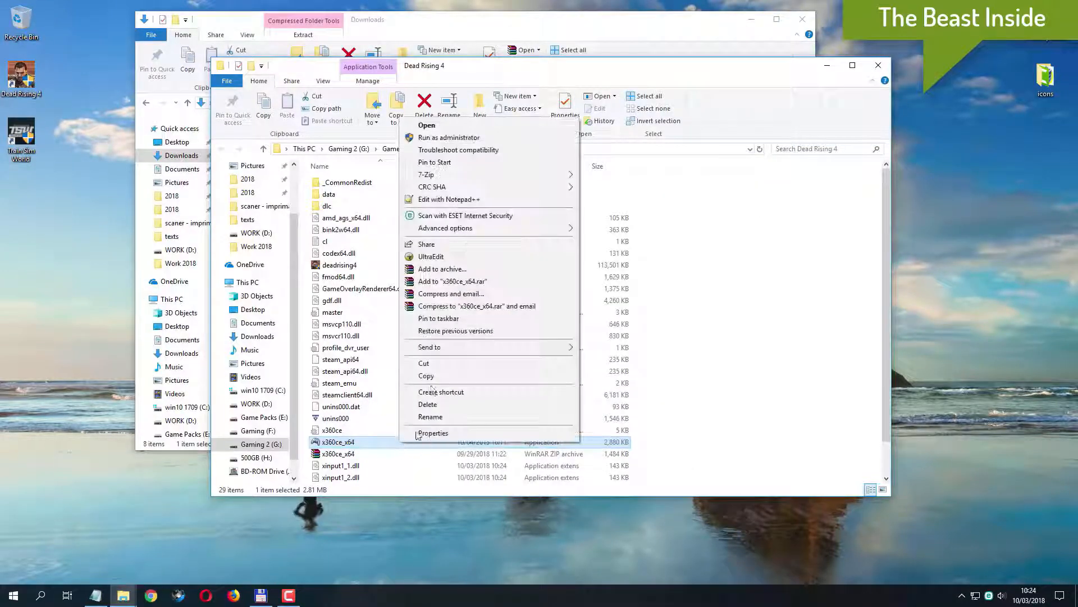
pyautogui.click(475, 141)
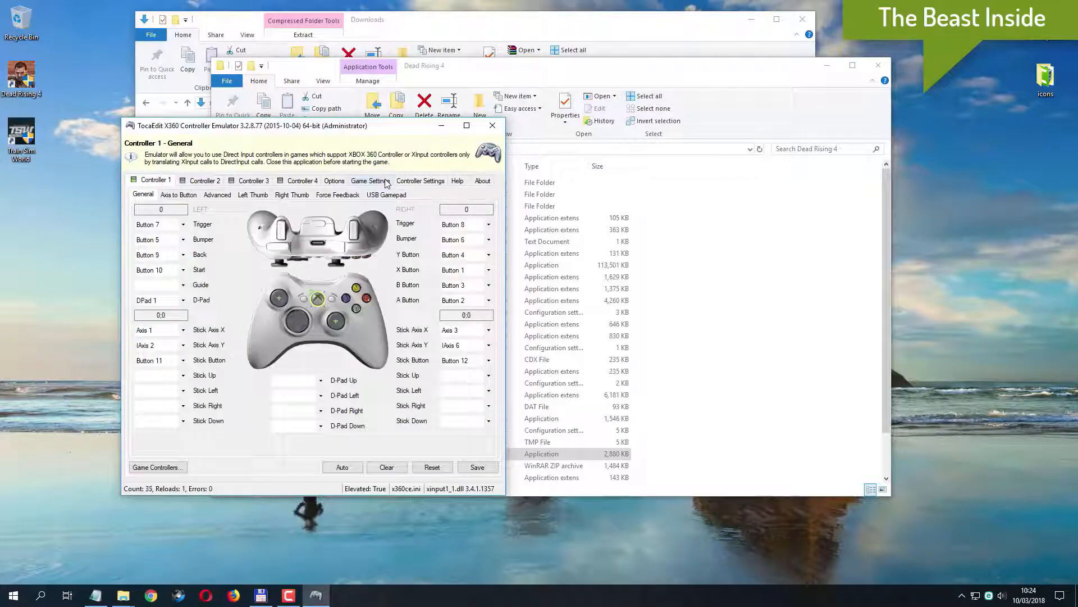
pyautogui.click(370, 180)
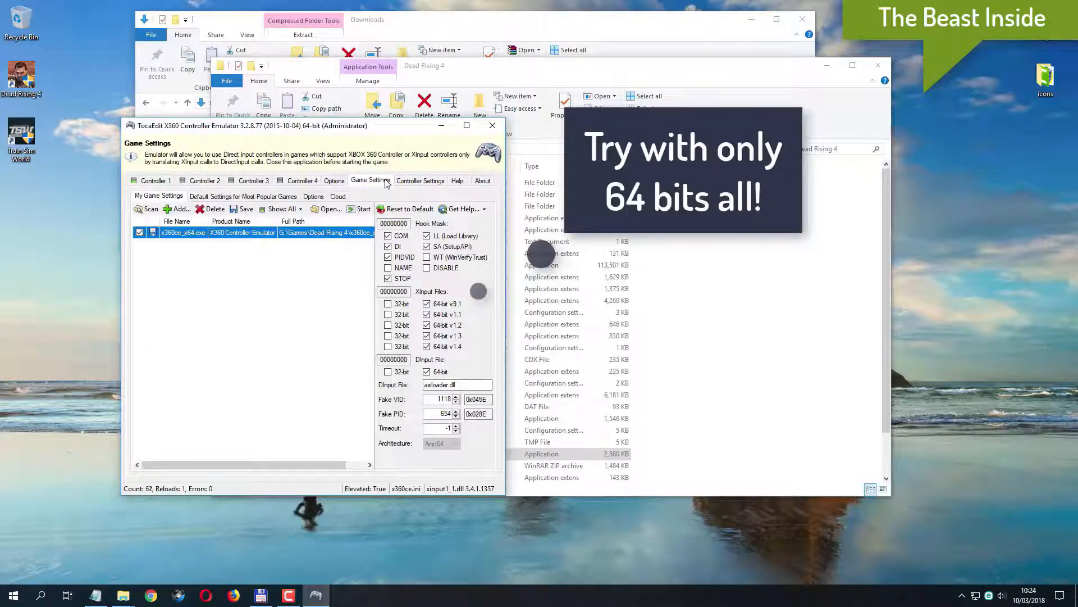
# - Clear all Hook Mask options for x360ce_x64.exe, including COM, DI, PIDVID and STOP, and close the emulator
pyautogui.click(401, 279)
pyautogui.click(400, 258)
pyautogui.click(398, 247)
pyautogui.click(400, 236)
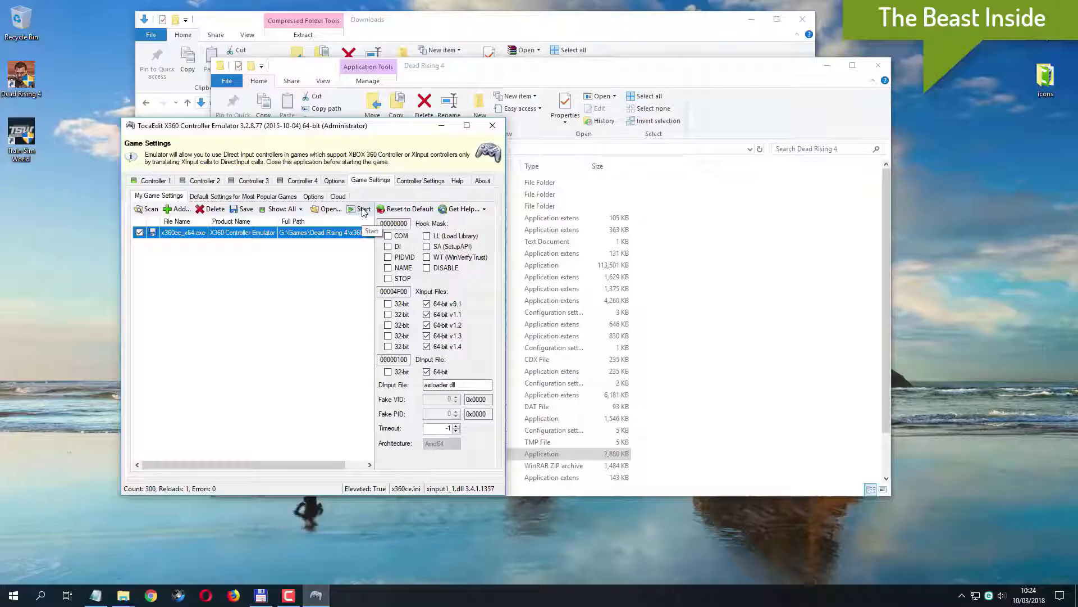
pyautogui.moveTo(375, 128); pyautogui.dragTo(533, 114)
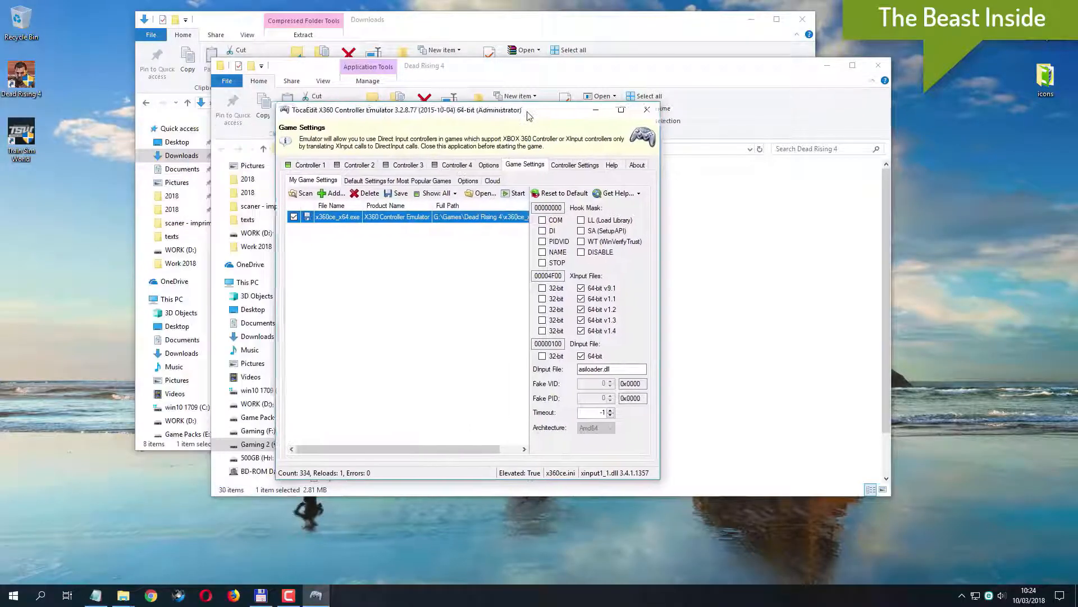
pyautogui.click(651, 111)
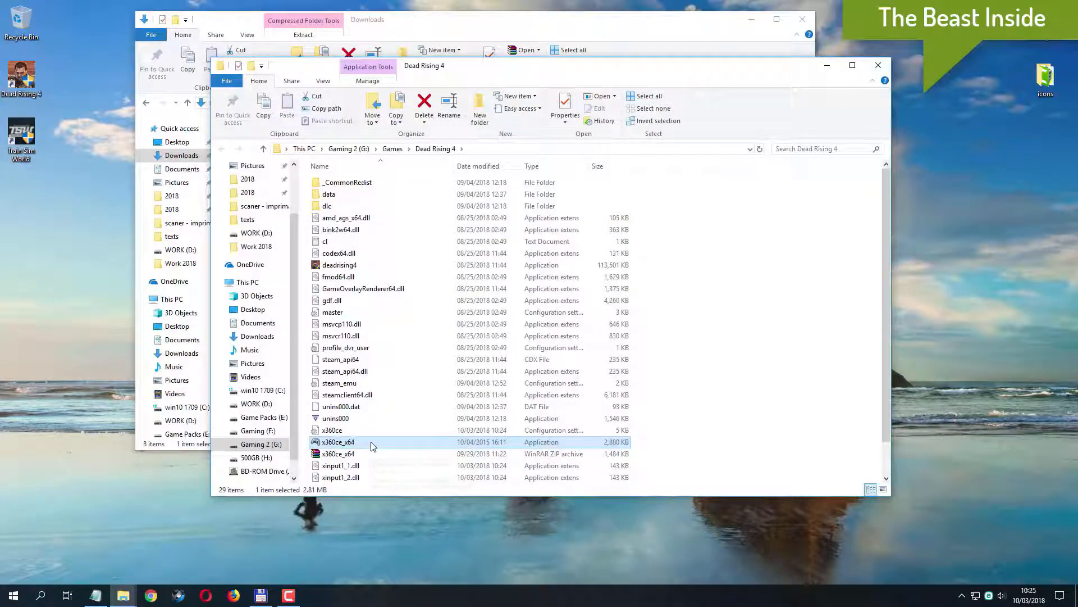
# - Run x360ce_x64 from the game folder as administrator and open its controller settings with deadrising4.exe: Dead Rising 4 as the program
pyautogui.rightClick(371, 441)
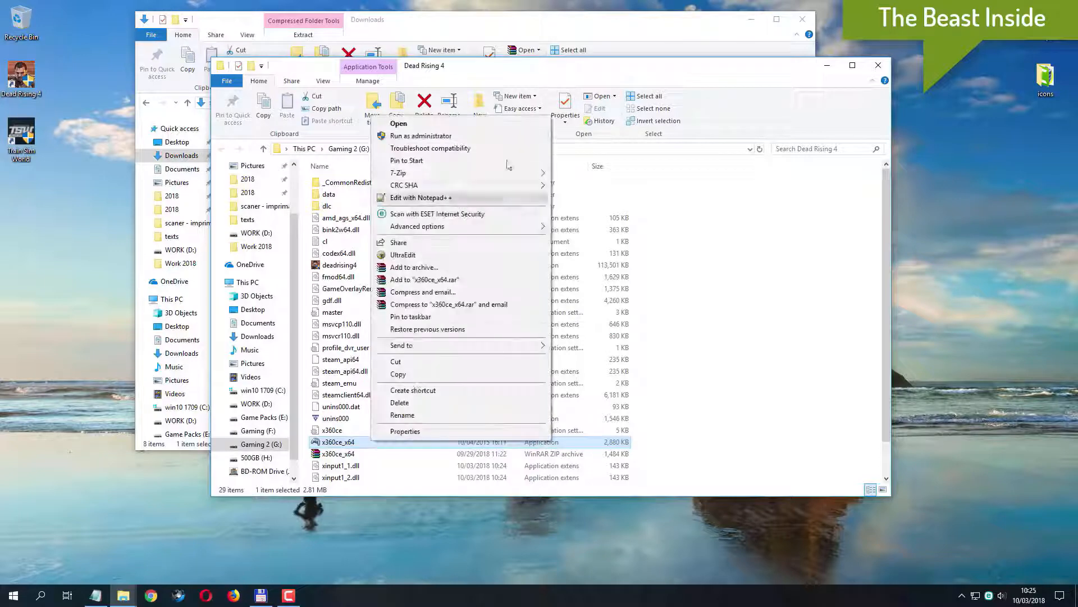
pyautogui.click(502, 136)
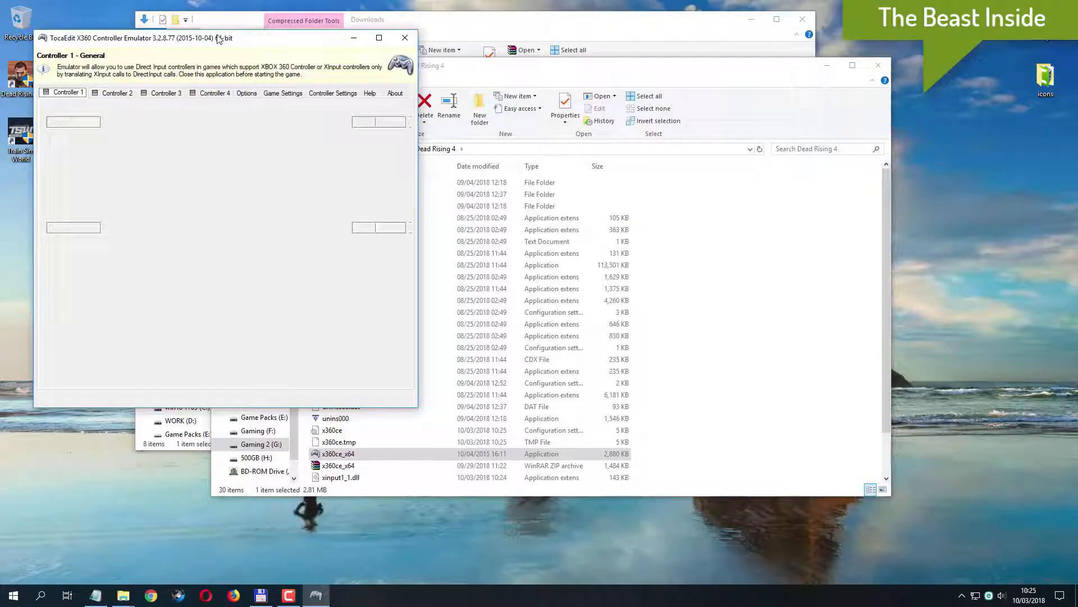
pyautogui.moveTo(219, 38); pyautogui.dragTo(439, 95)
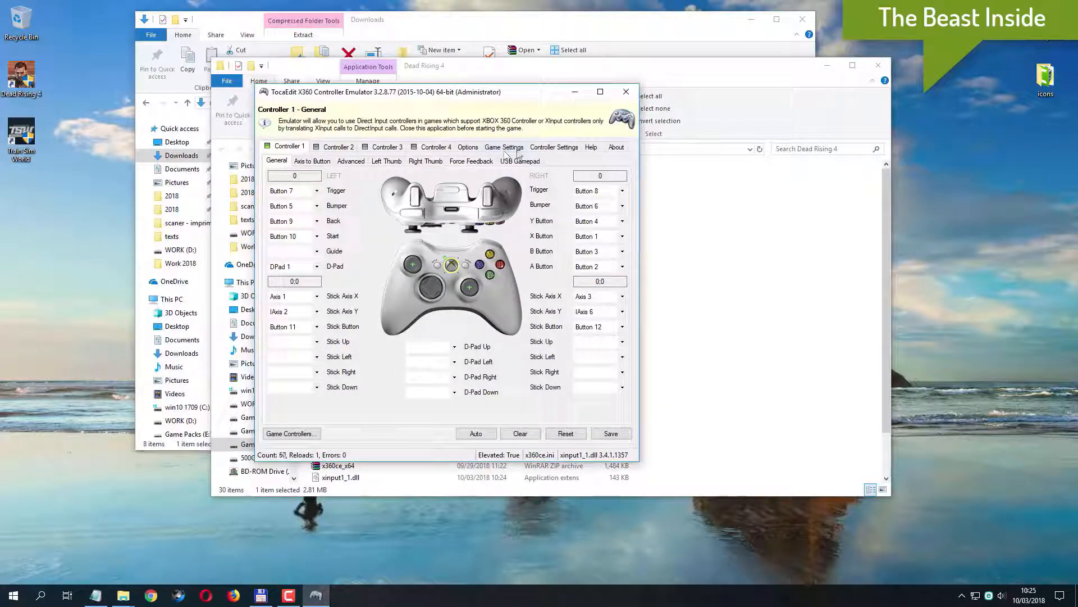
pyautogui.click(536, 147)
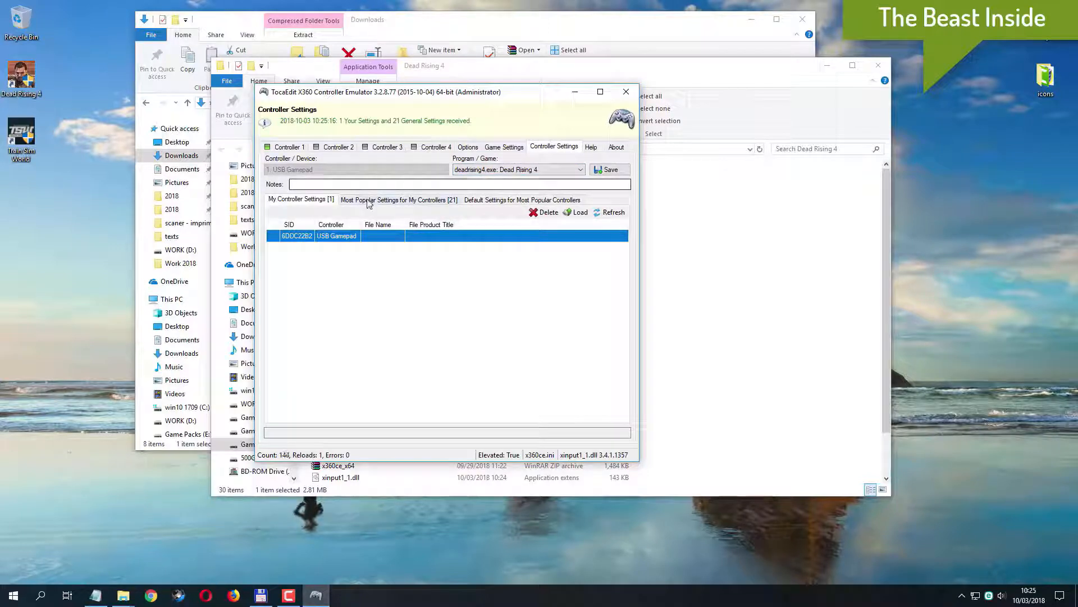
pyautogui.click(584, 169)
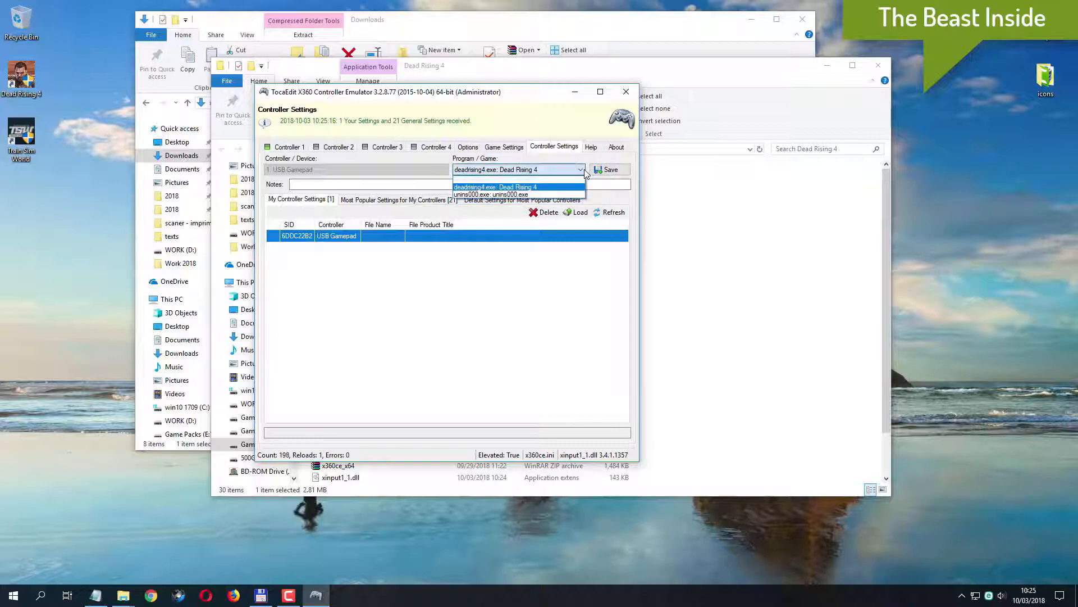
pyautogui.click(584, 169)
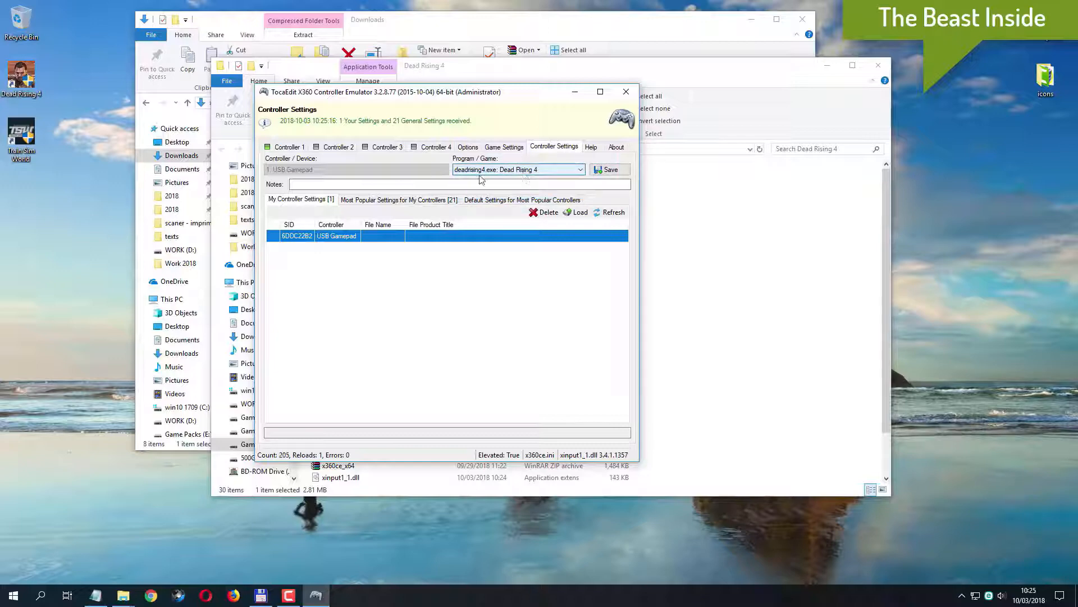
# - Load the first most popular preset, XBOX 360 Controller for Windows (A8A93BFD), for the USB Gamepad and save it for deadrising4.exe
pyautogui.click(373, 202)
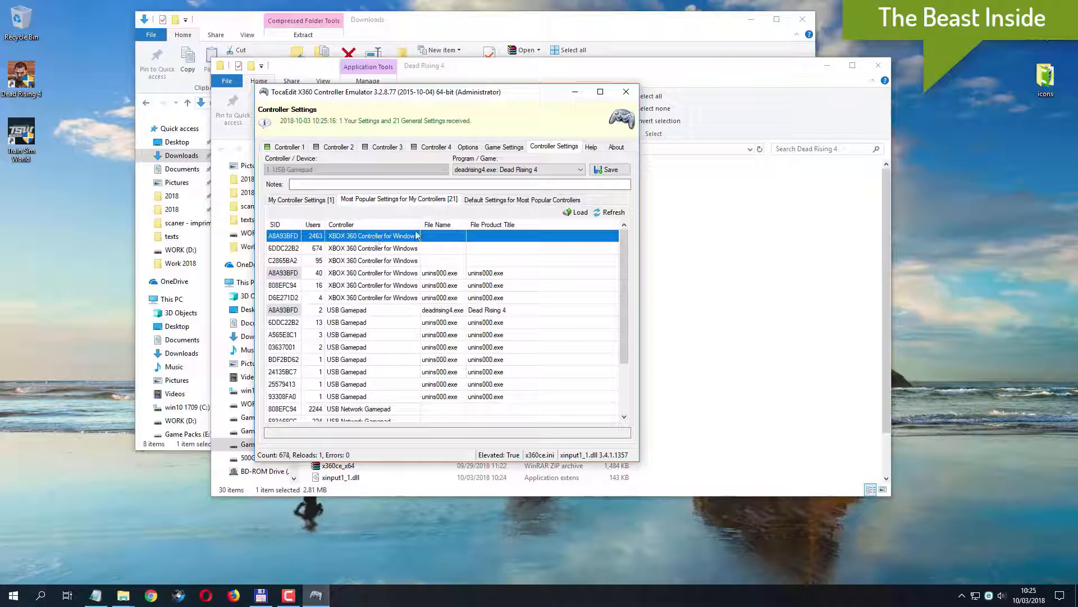
pyautogui.click(575, 213)
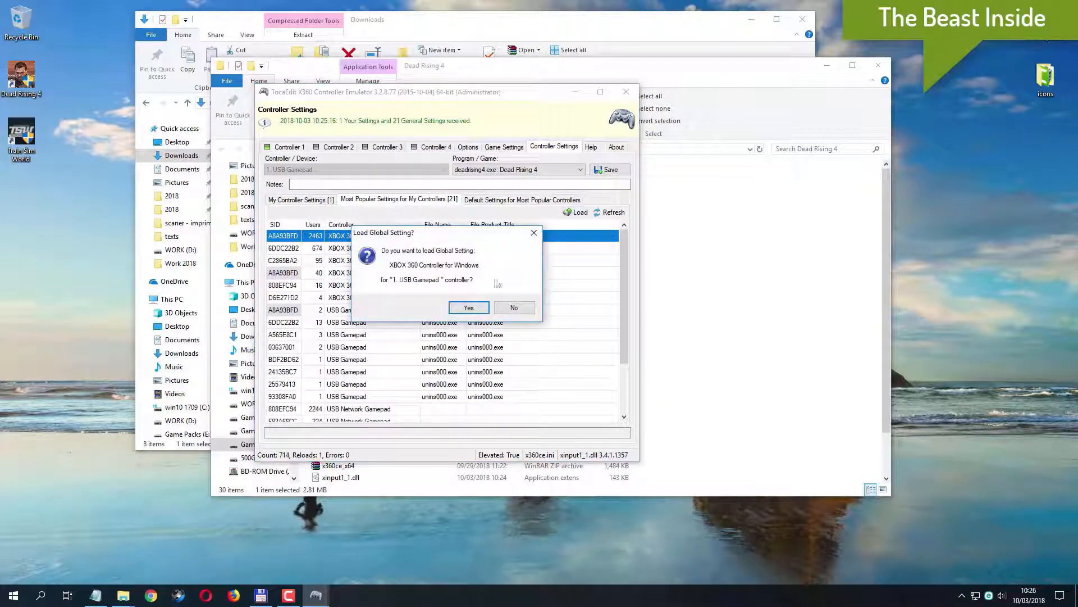
pyautogui.click(468, 309)
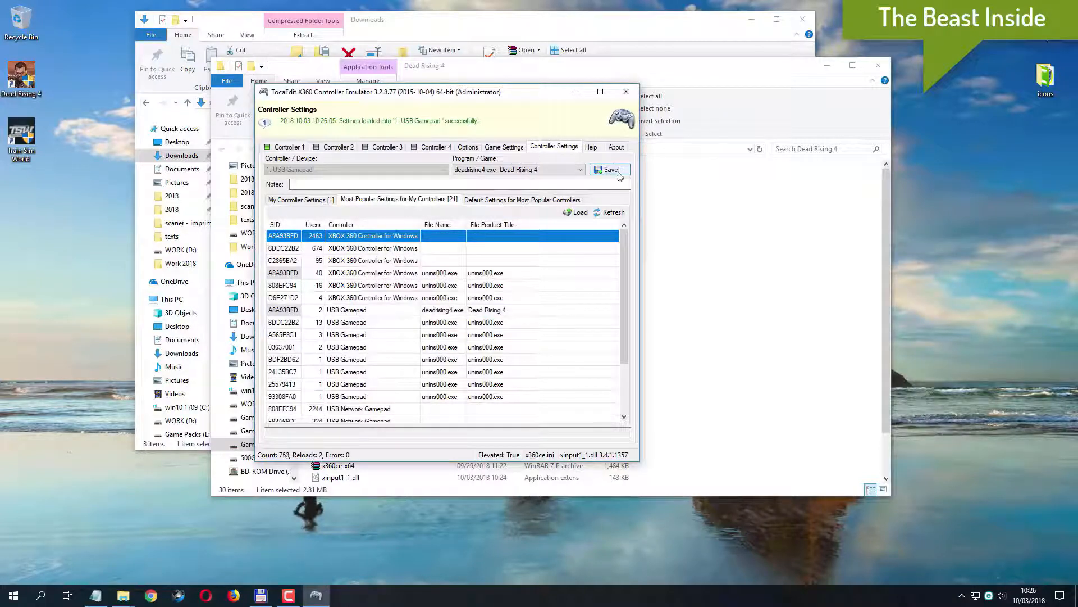
pyautogui.click(619, 172)
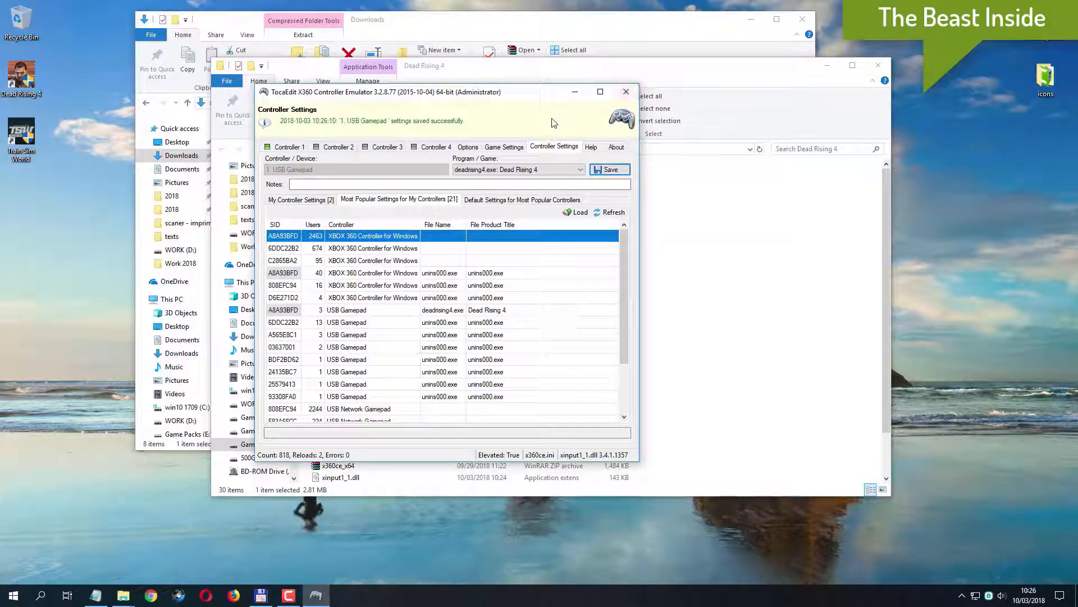
pyautogui.click(488, 145)
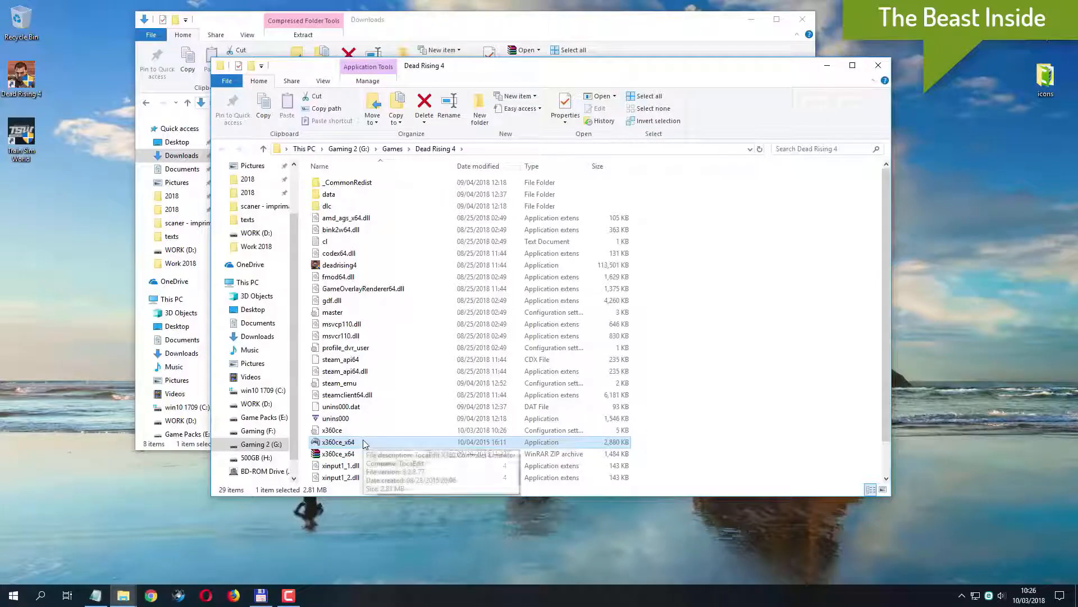
# - Restart x360ce_x64 as administrator and show the game settings for x360ce_x64.exe
pyautogui.rightClick(363, 444)
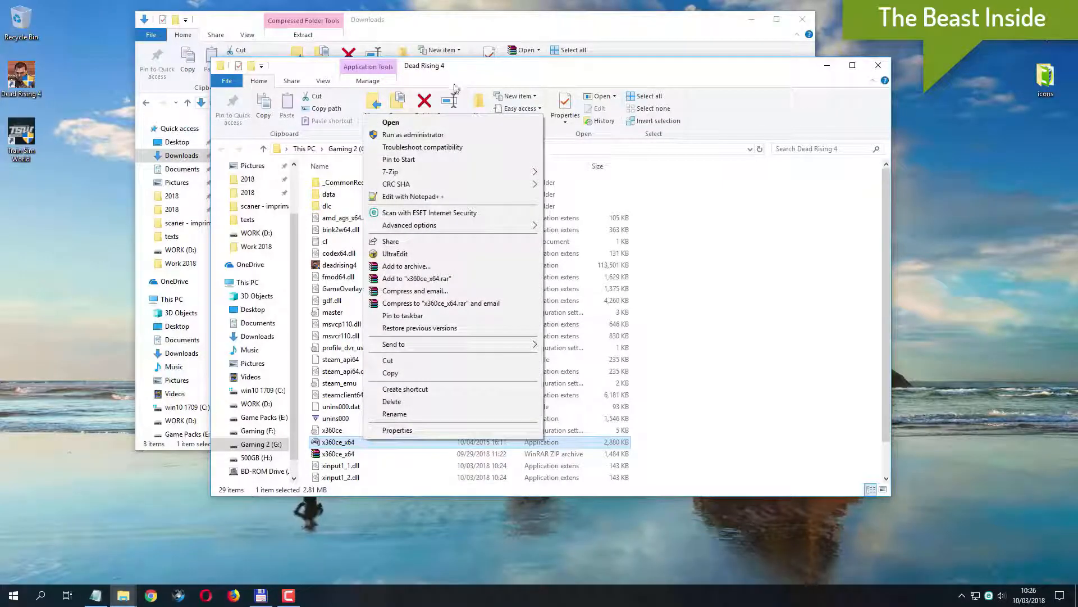
pyautogui.click(427, 135)
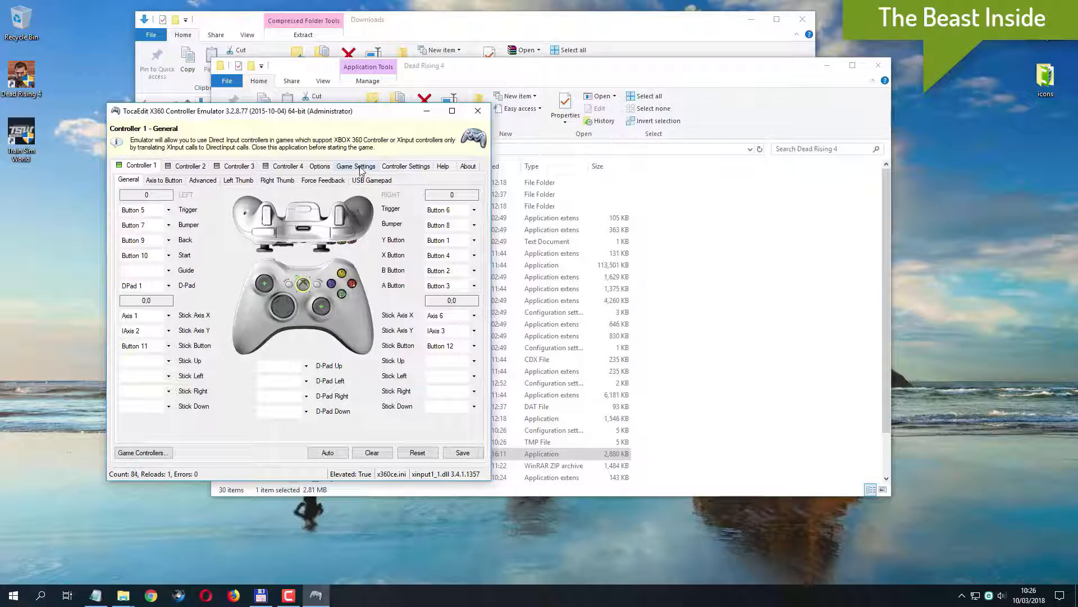
pyautogui.click(357, 166)
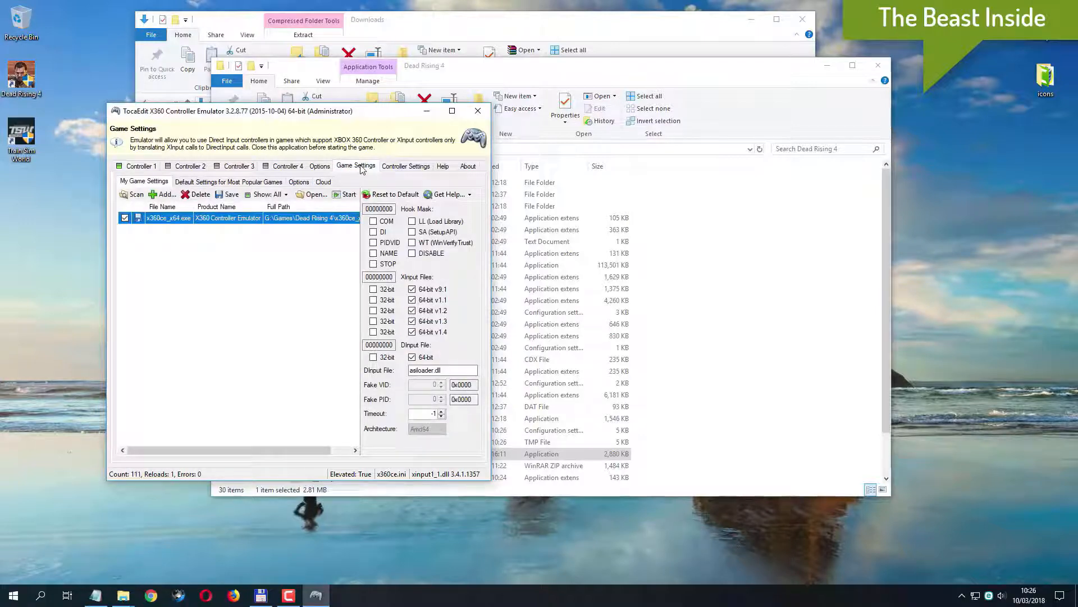
# - Switch x360ce_x64.exe to all five 32-bit XInput files and the 32-bit DInput file instead of the 64-bit ones
pyautogui.click(373, 289)
pyautogui.click(373, 299)
pyautogui.click(373, 310)
pyautogui.click(373, 321)
pyautogui.click(373, 332)
pyautogui.click(373, 357)
# - Enable the Hook Mask options COM, DI, PIDVID, NAME, LL, SA and WT, save the game settings and close the emulator
pyautogui.click(386, 221)
pyautogui.click(388, 244)
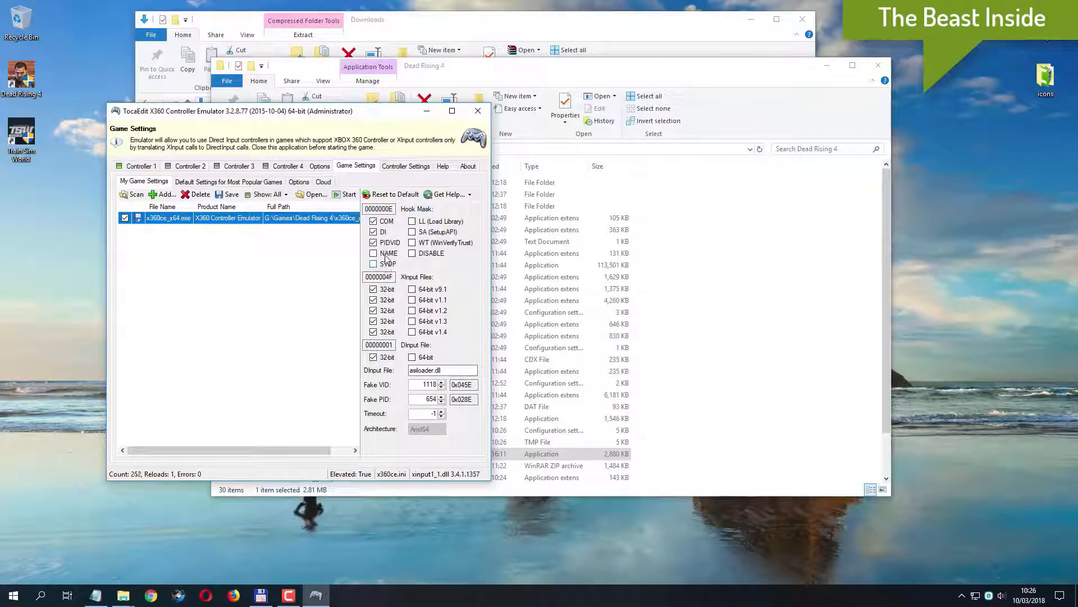
pyautogui.click(393, 254)
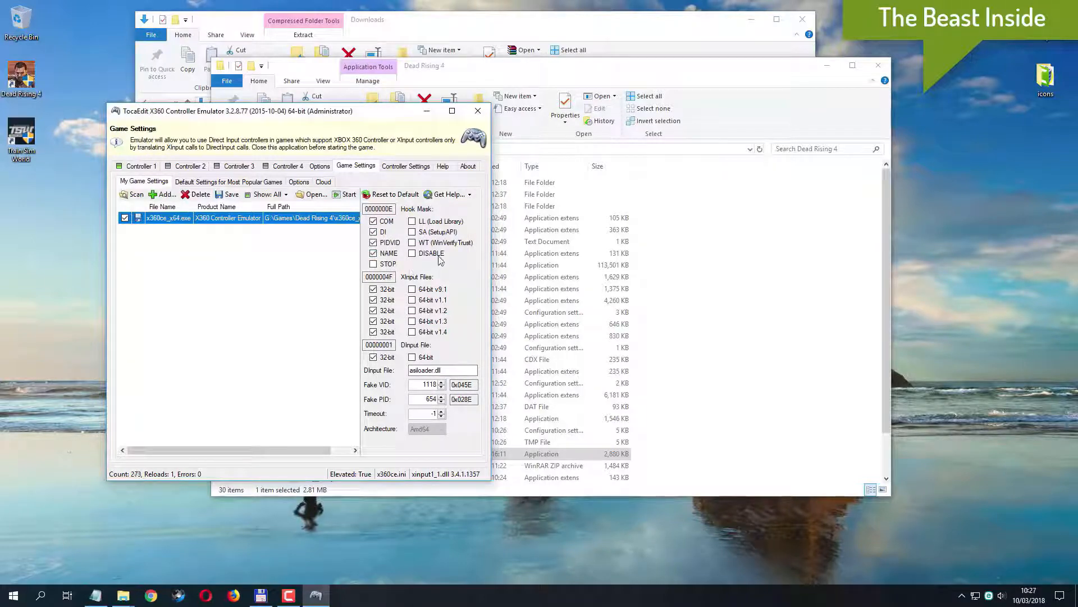
pyautogui.click(433, 223)
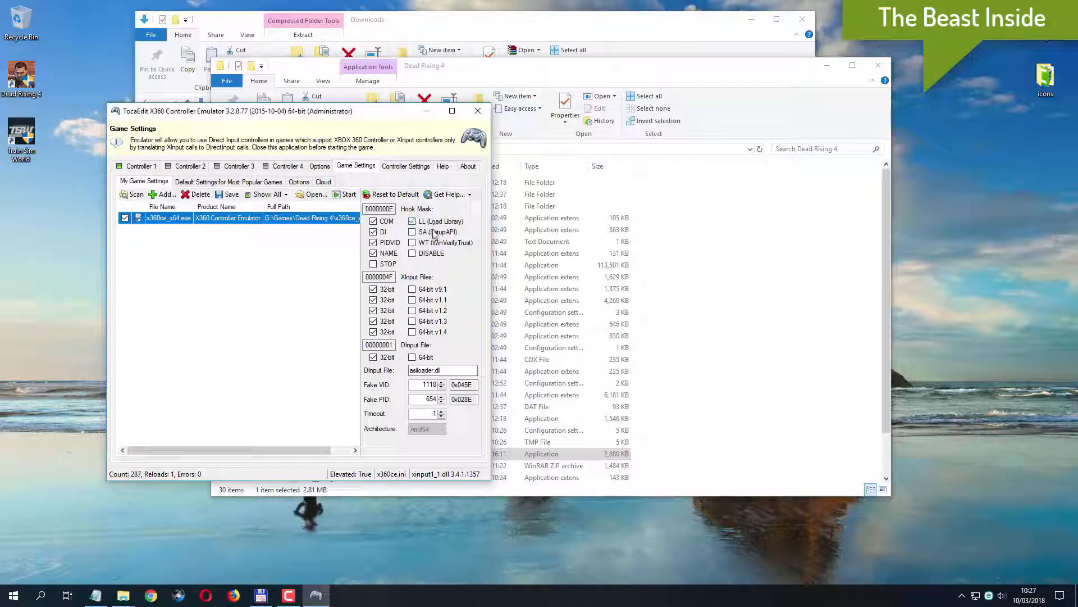
pyautogui.click(461, 245)
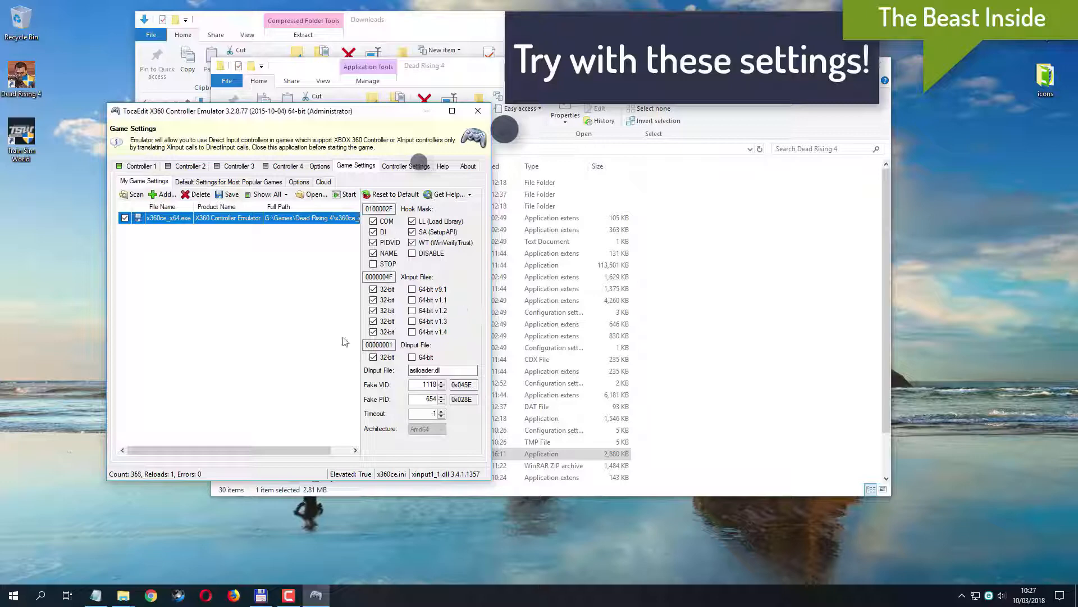
pyautogui.click(226, 196)
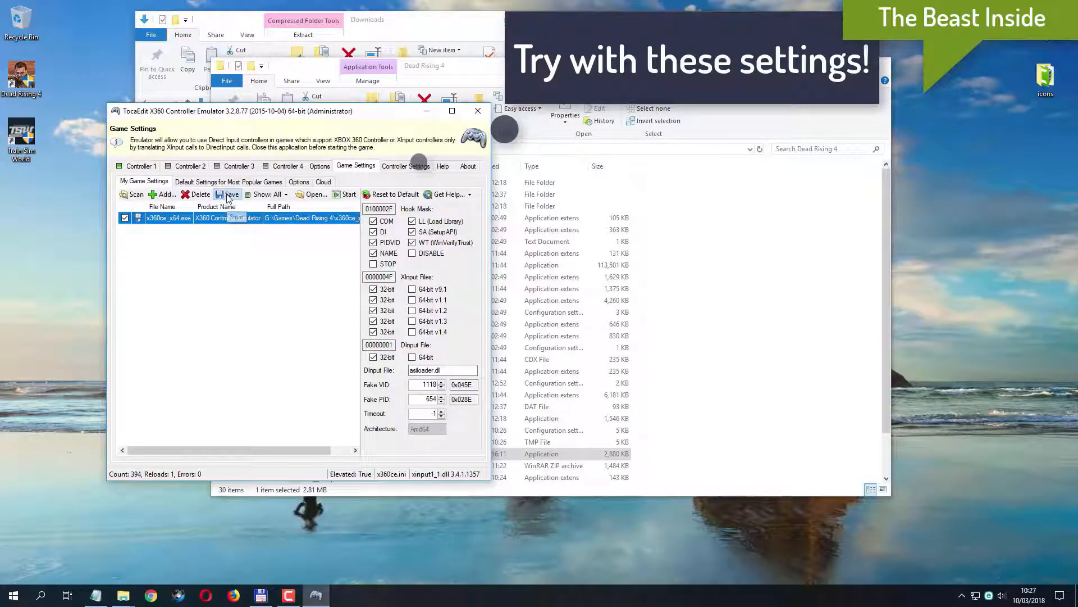
pyautogui.click(478, 112)
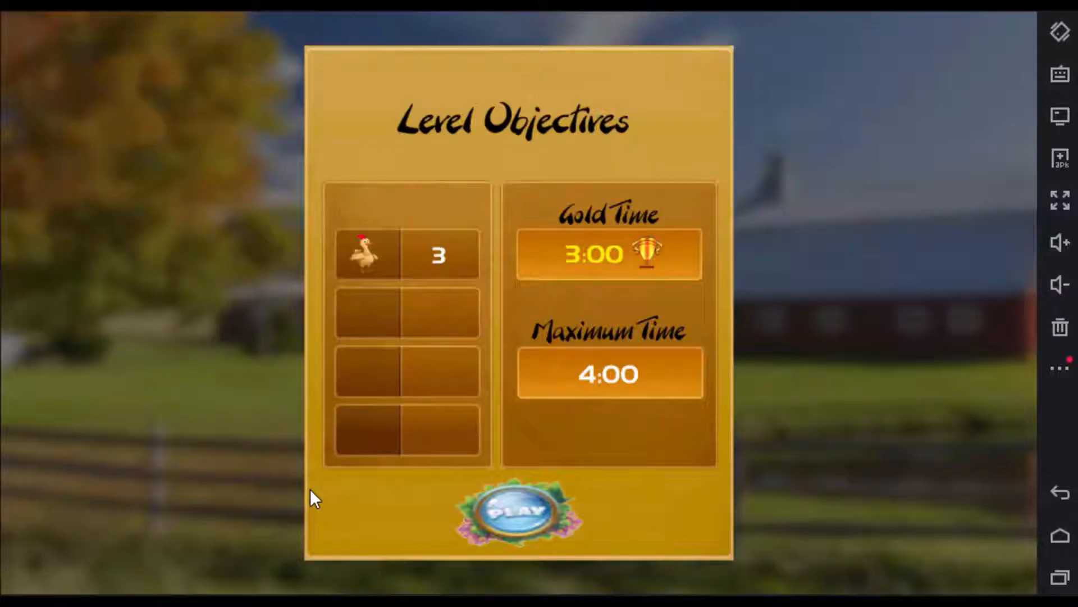
pyautogui.click(535, 512)
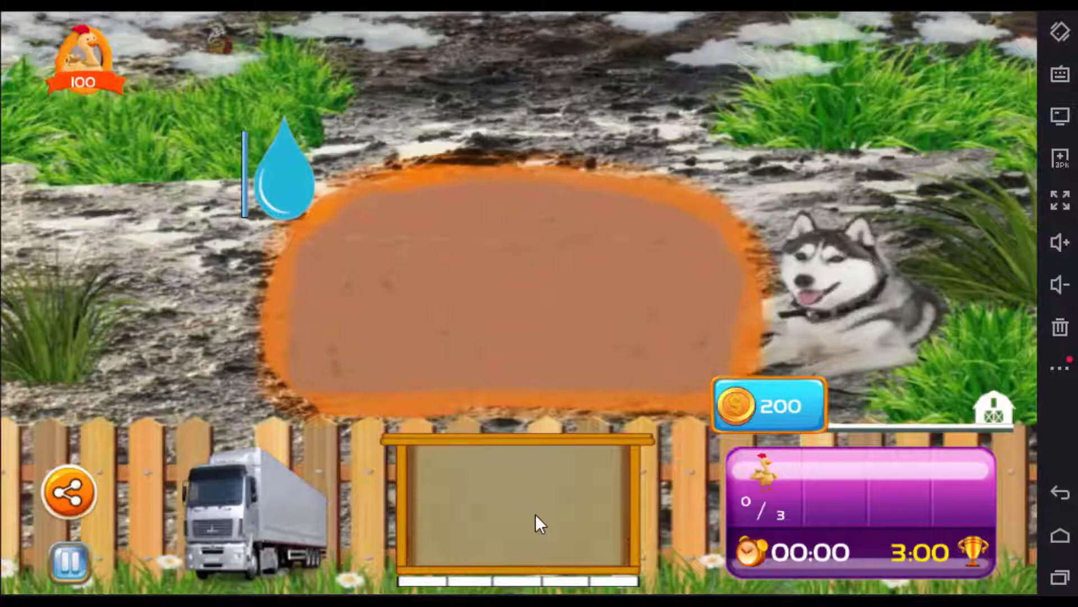
pyautogui.click(96, 69)
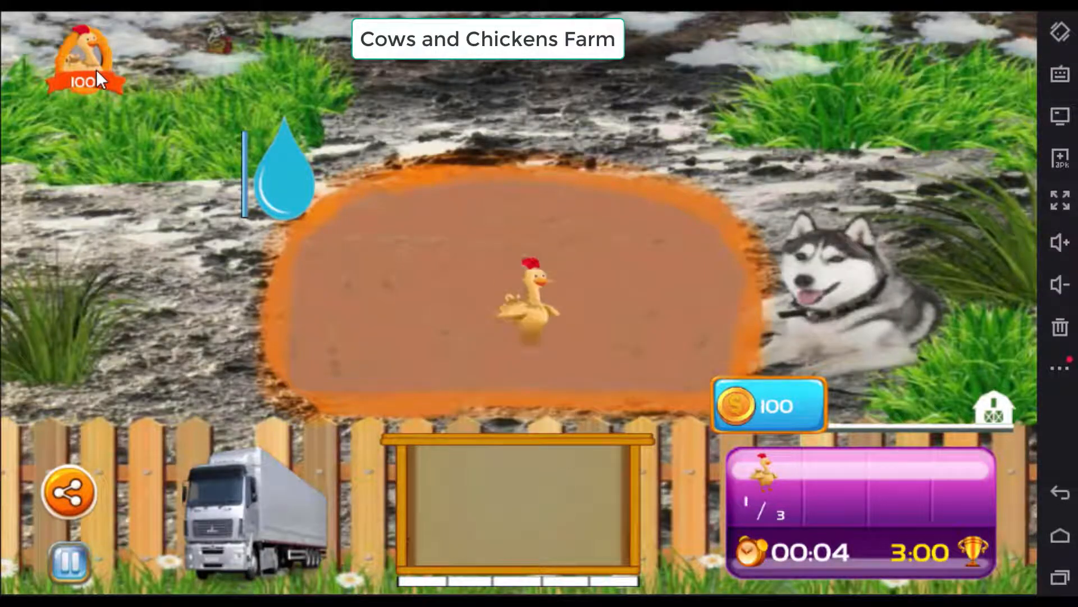
pyautogui.click(85, 79)
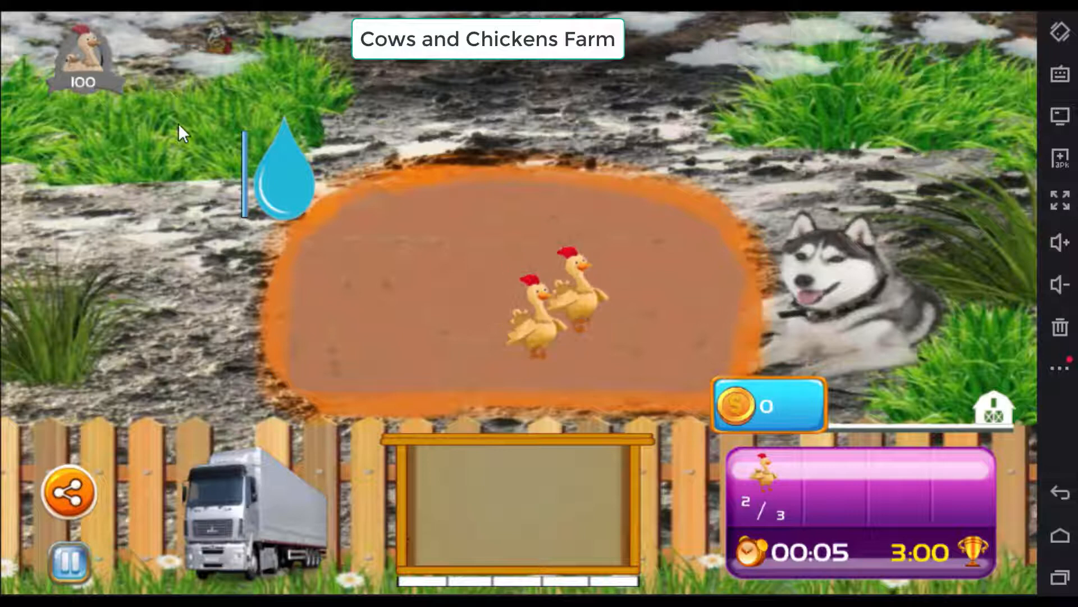
pyautogui.click(504, 301)
pyautogui.click(638, 303)
pyautogui.click(585, 230)
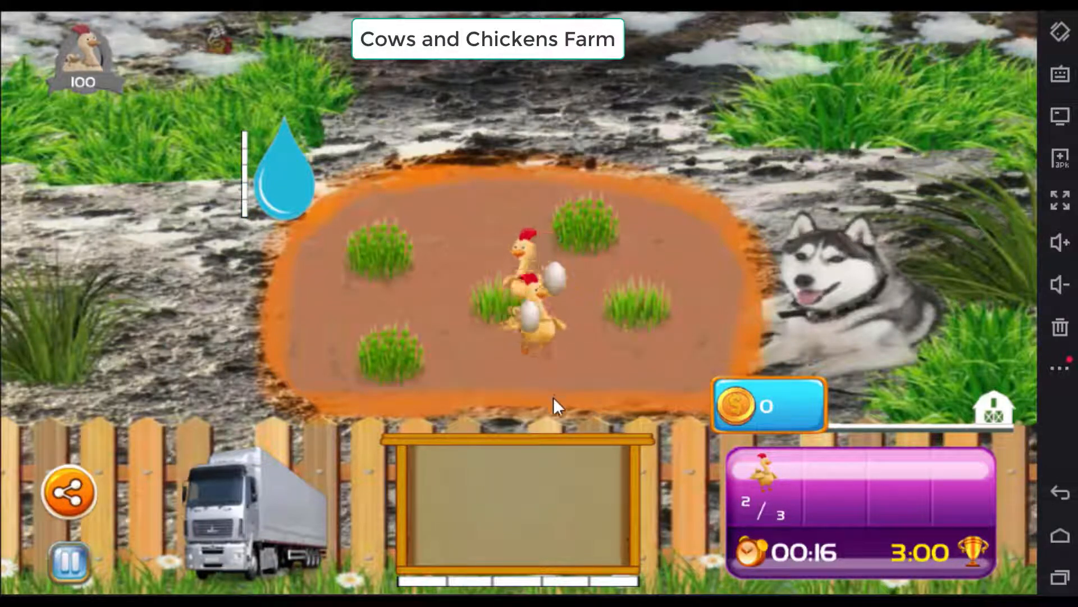
pyautogui.click(530, 313)
pyautogui.click(556, 276)
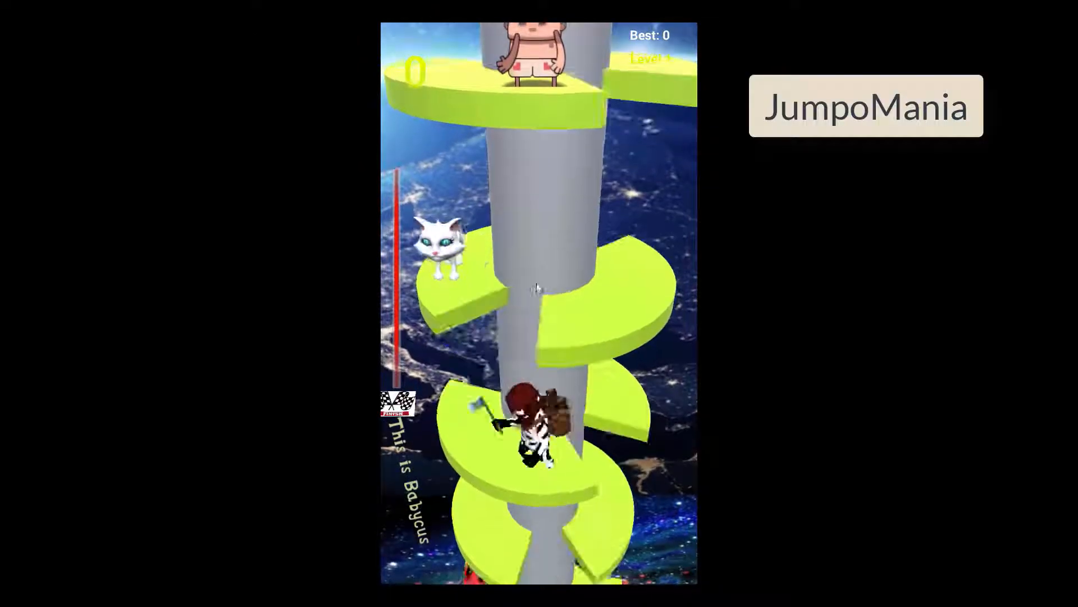
pyautogui.moveTo(538, 289); pyautogui.dragTo(516, 332)
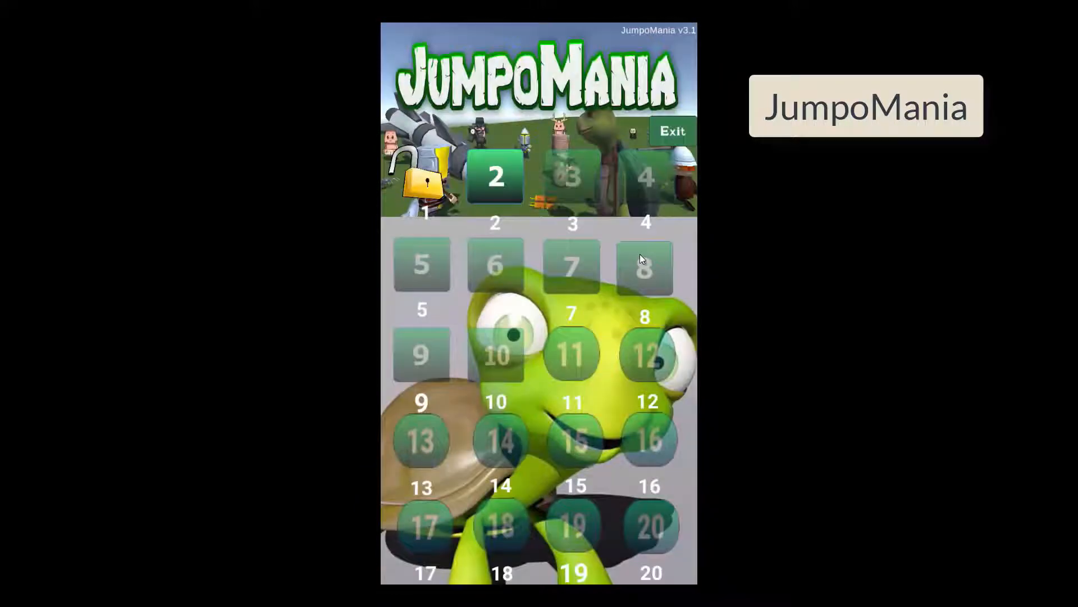
pyautogui.click(513, 179)
pyautogui.moveTo(446, 360); pyautogui.dragTo(414, 460)
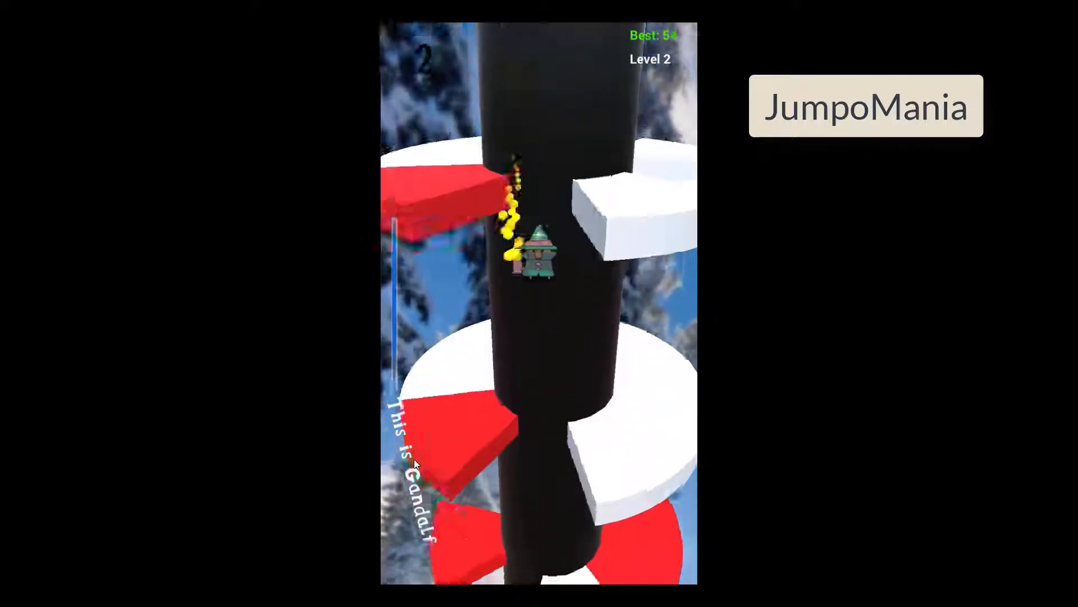